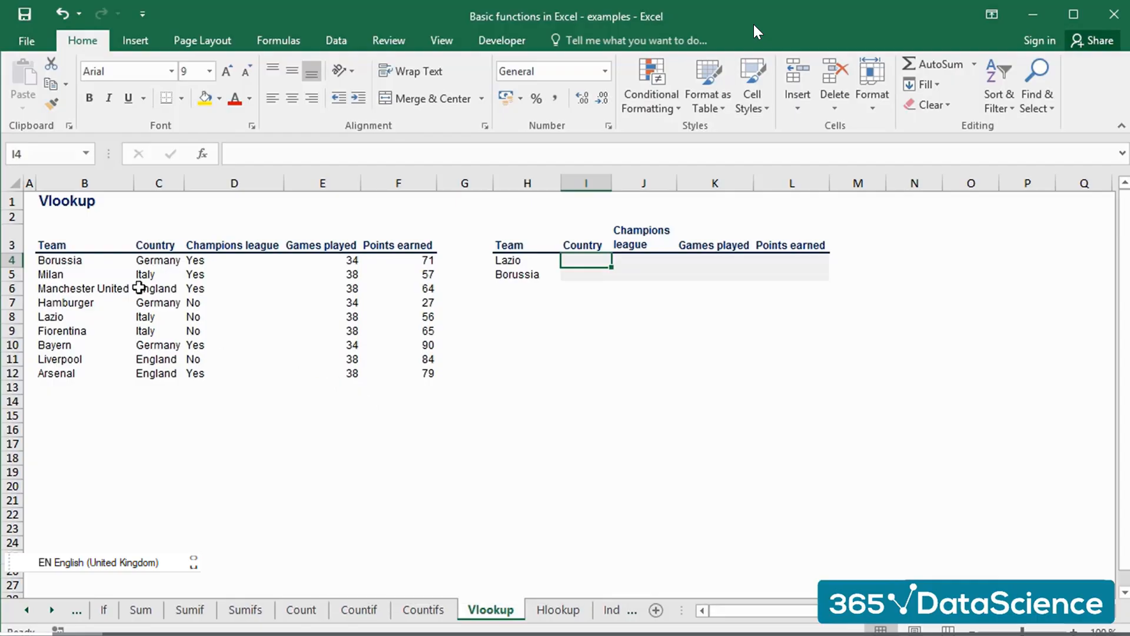
Step: Examine the source table in B3:F12 and the empty lookup fields in H3:L5
click(83, 250)
drag(145, 274, 432, 374)
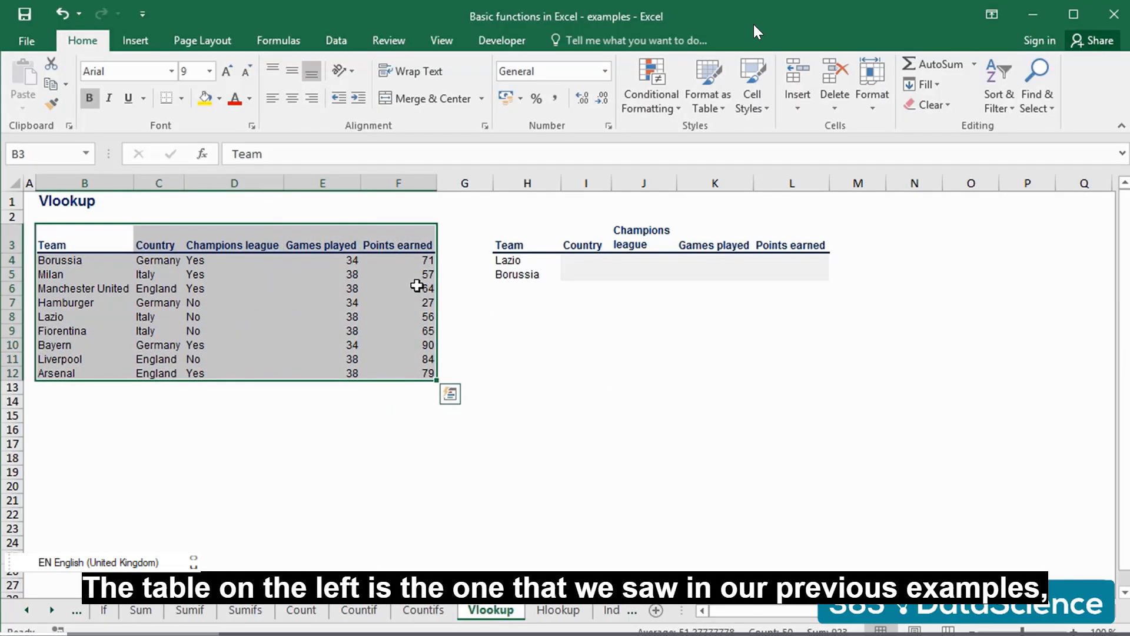
drag(517, 245, 786, 265)
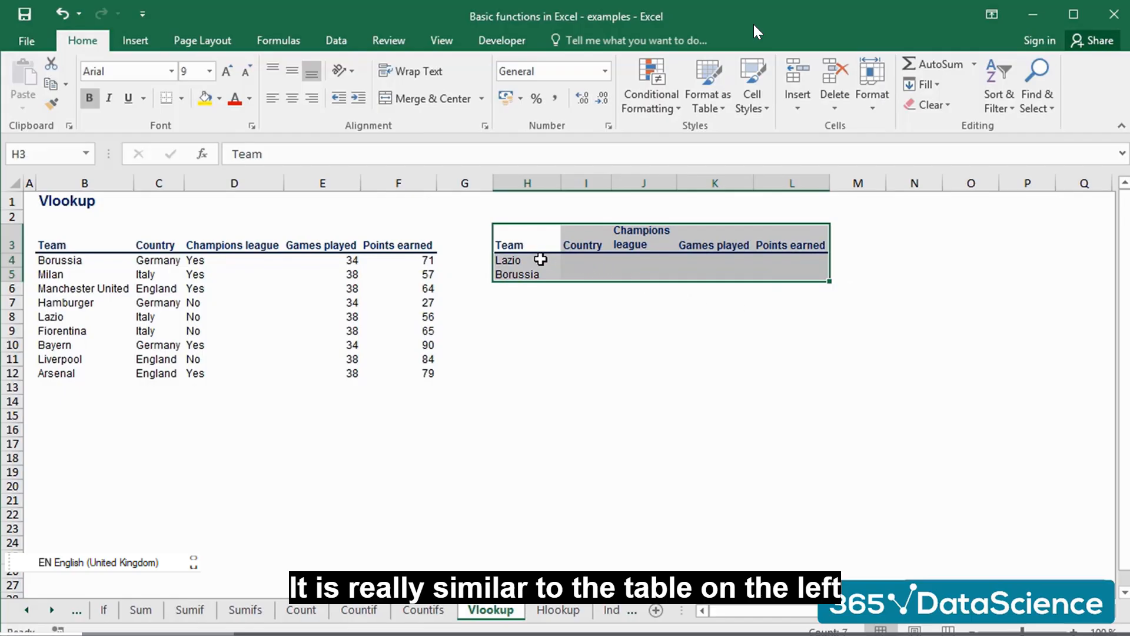
drag(538, 260, 792, 279)
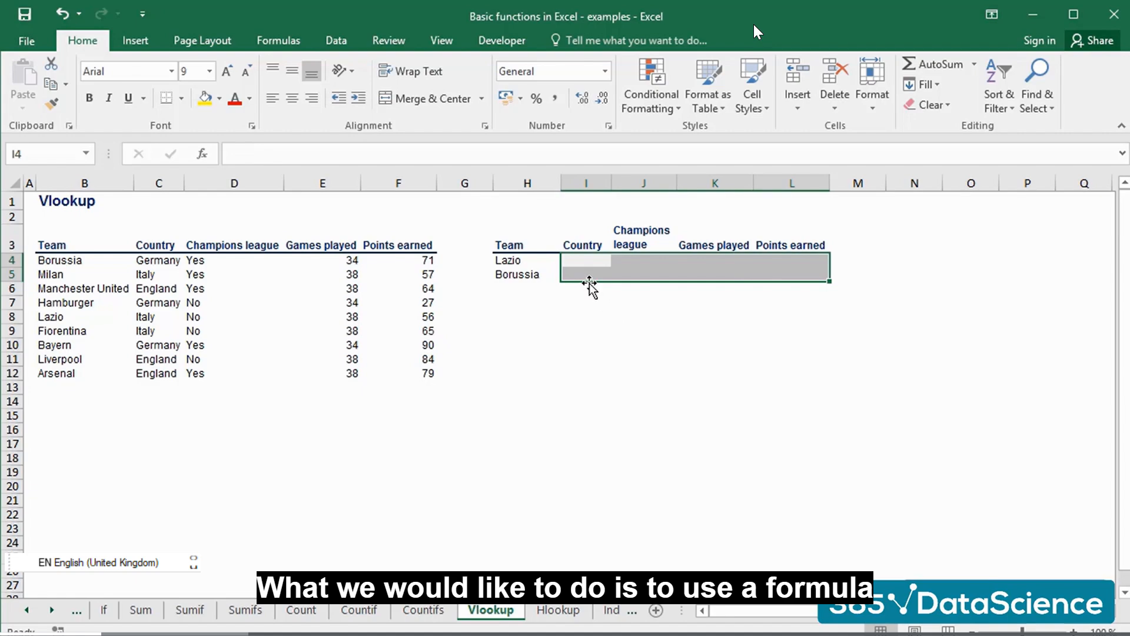
Step: Review the four VLOOKUP arguments in the function dialog for cell I4, and close it without inserting anything
click(587, 261)
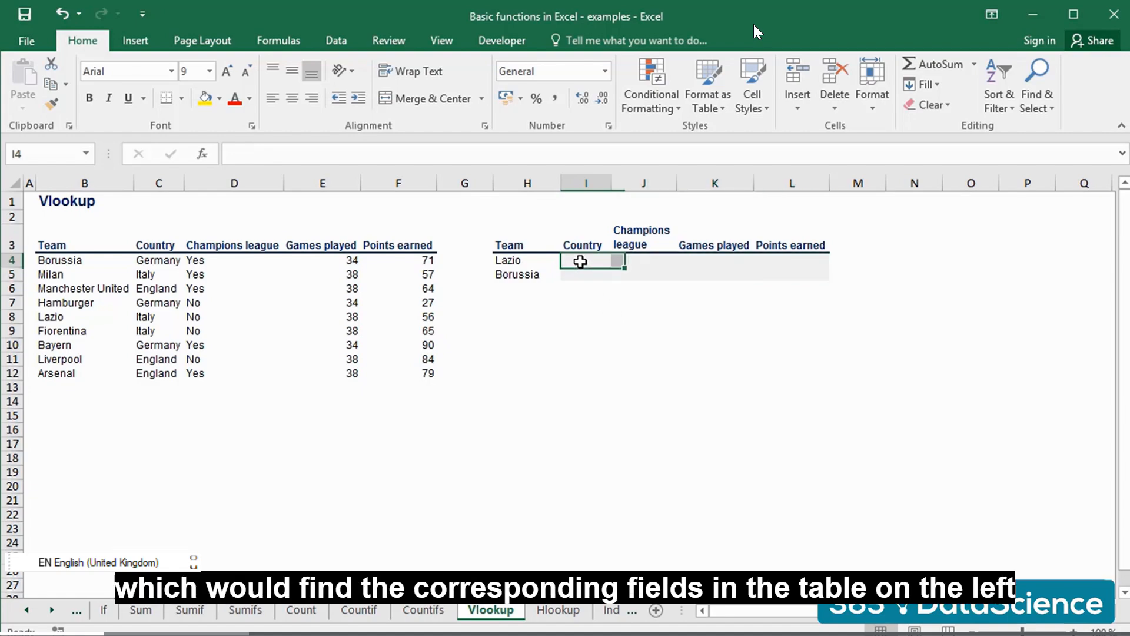
click(203, 155)
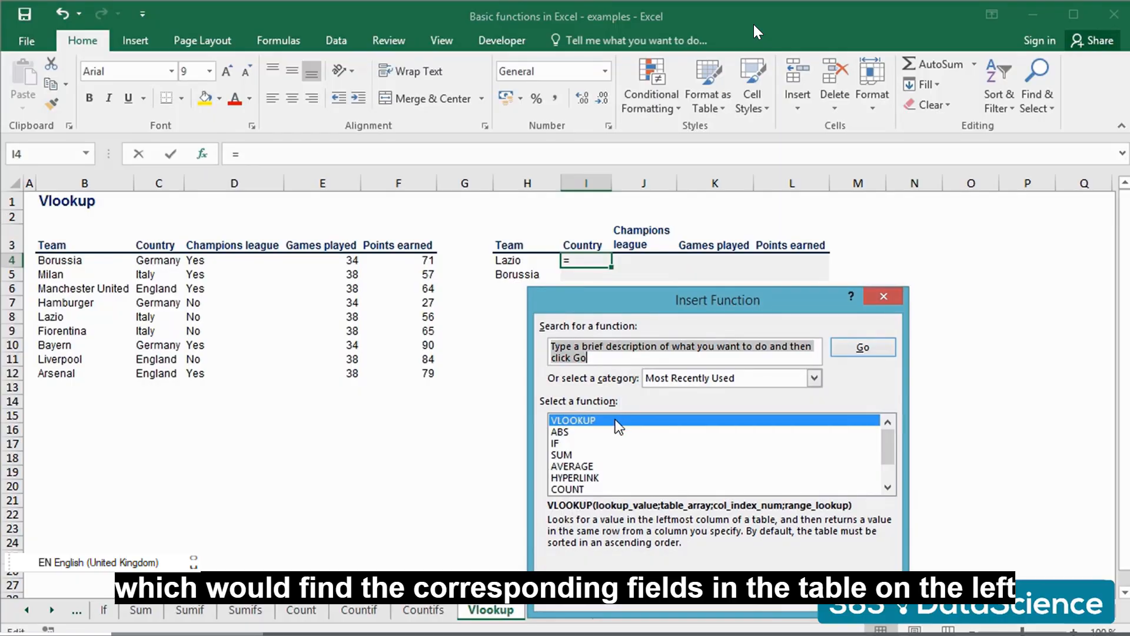
double_click(614, 419)
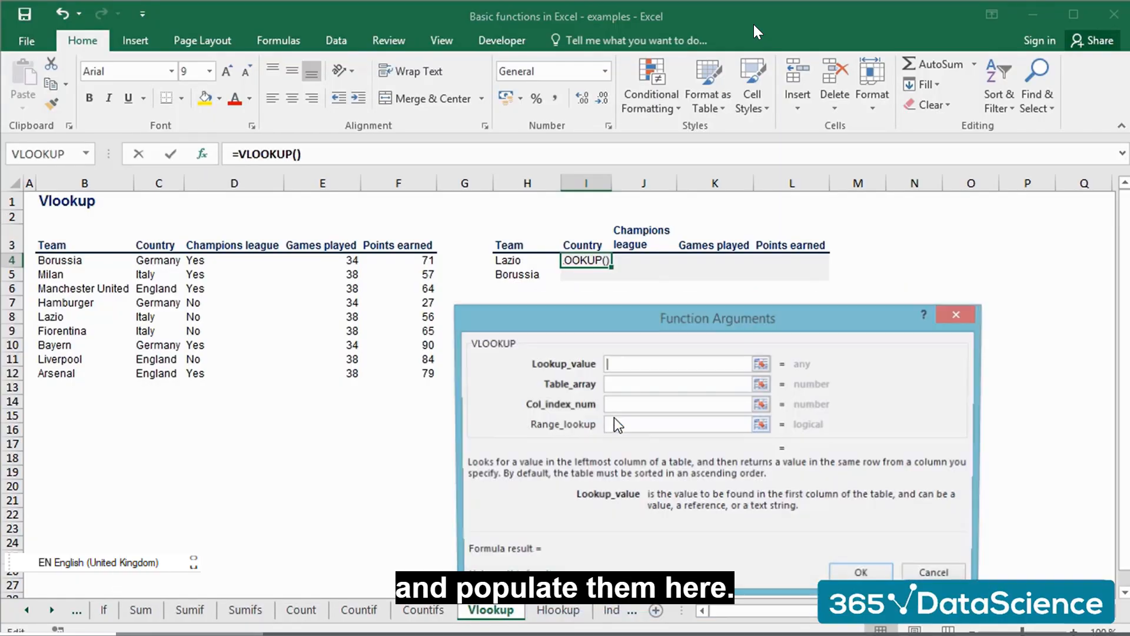
drag(592, 317, 585, 323)
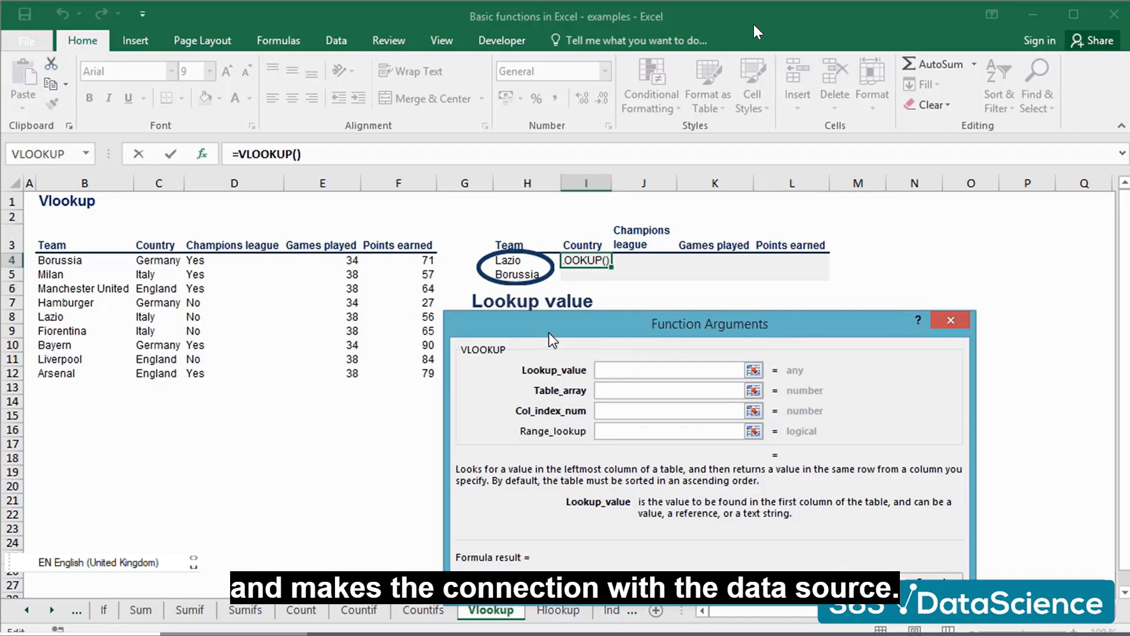
drag(549, 333, 609, 347)
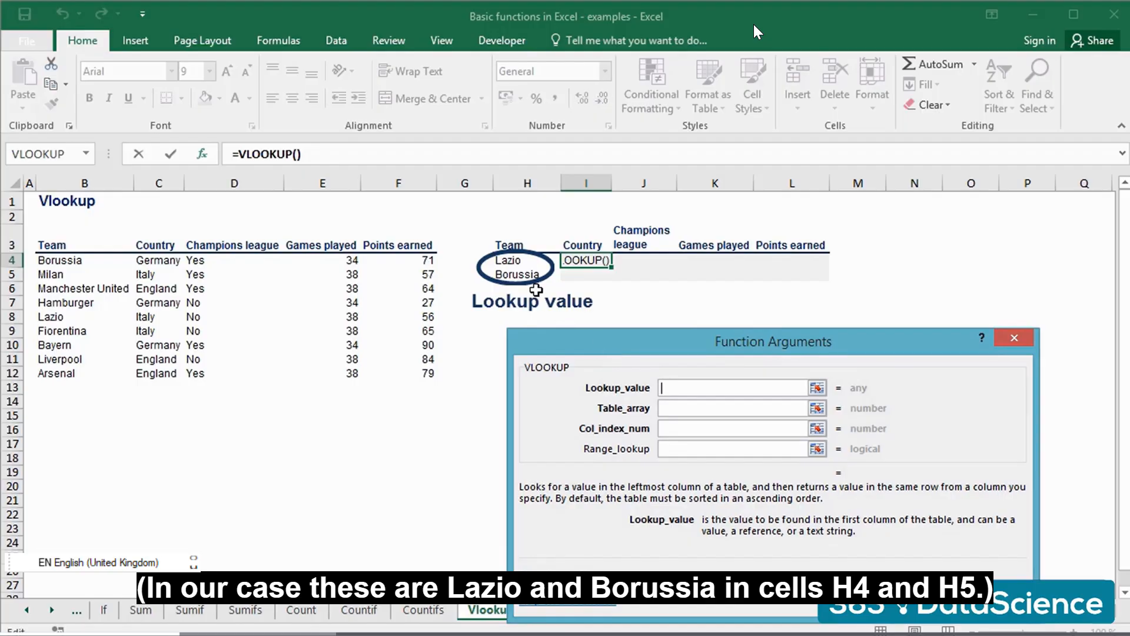
click(674, 407)
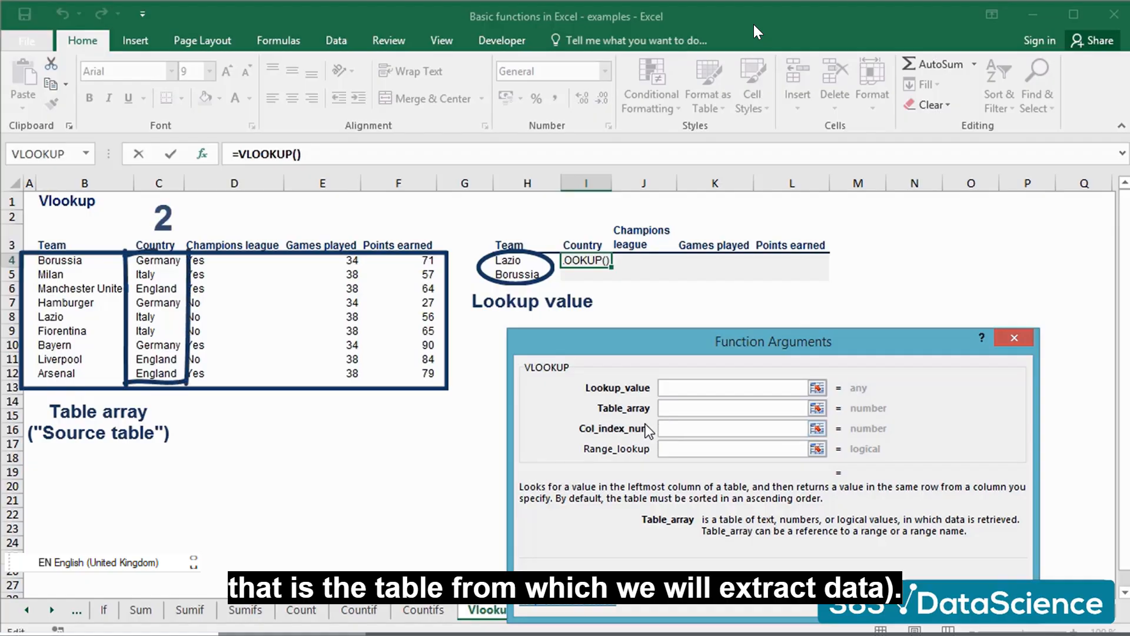
click(678, 428)
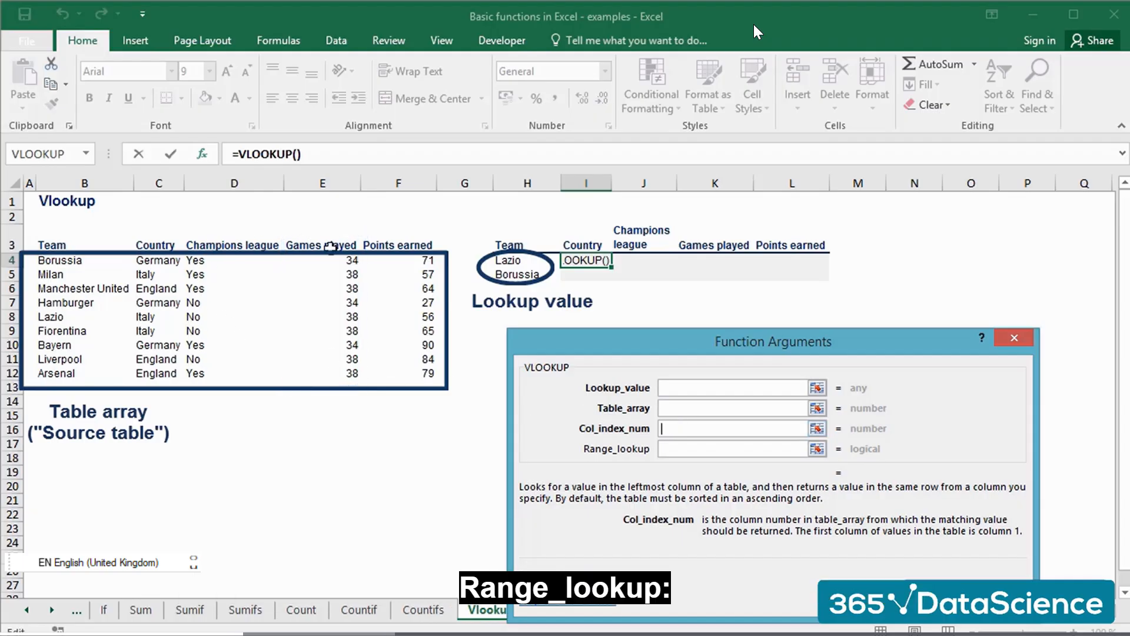
click(697, 450)
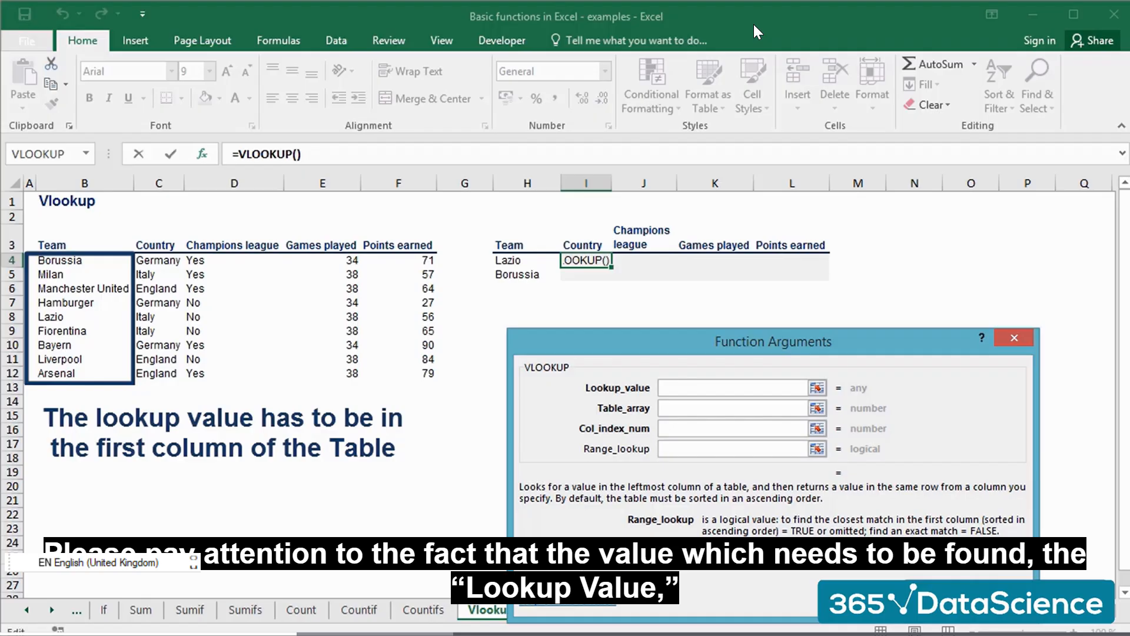
key(Escape)
Step: Compare the lookup teams in H4:H5 with the source table's first column, B4:B12
click(644, 330)
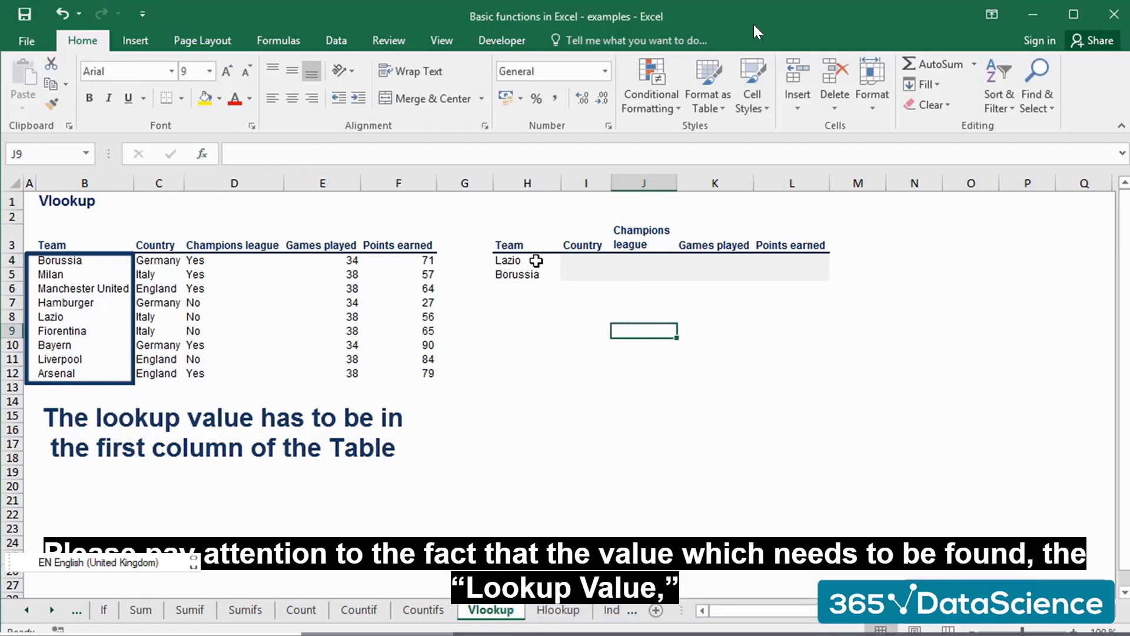
drag(534, 260, 533, 274)
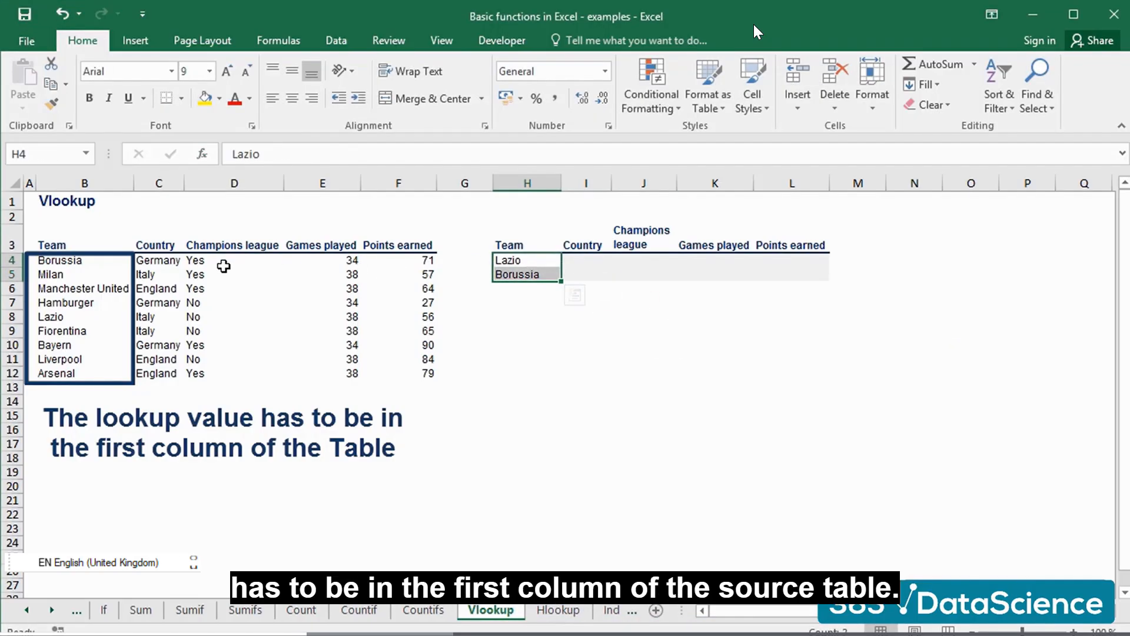
mouse_move(85, 260)
mouse_down()
mouse_move(50, 315)
mouse_move(65, 372)
mouse_up()
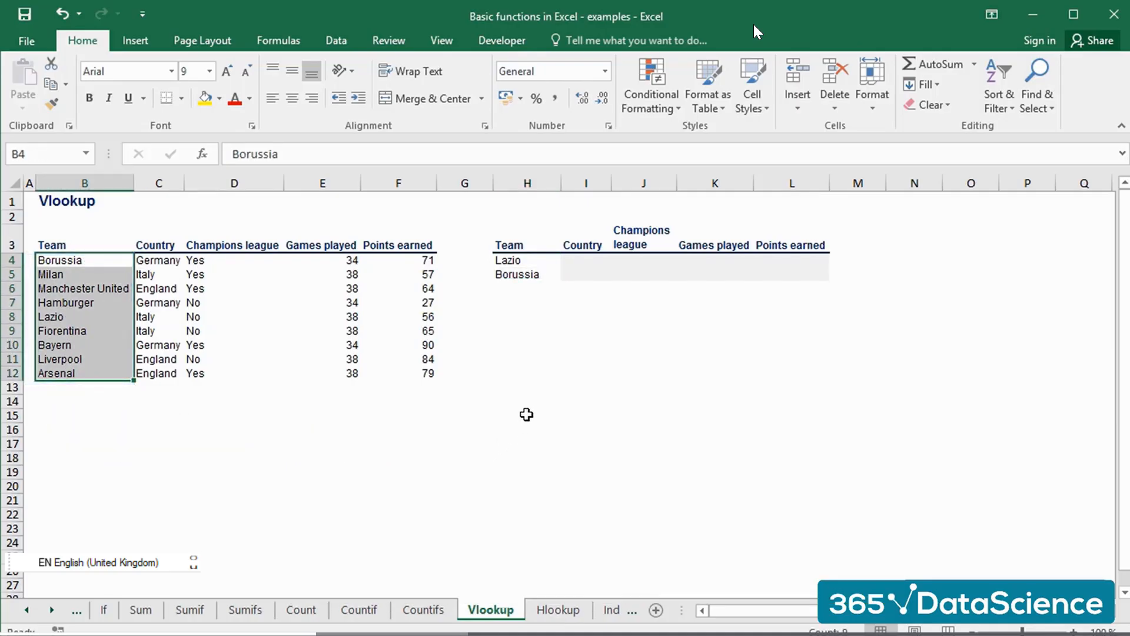
Step: Begin a VLOOKUP formula in Lazio's Country cell I4 with lookup value H4 and table array B4:F12
click(566, 260)
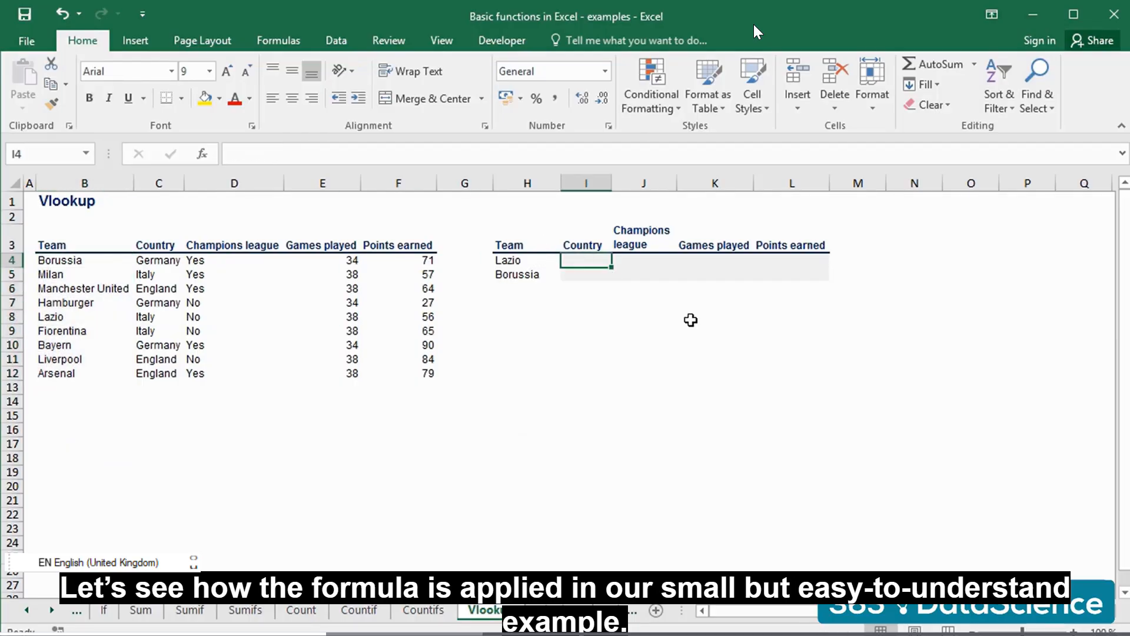
text(+V)
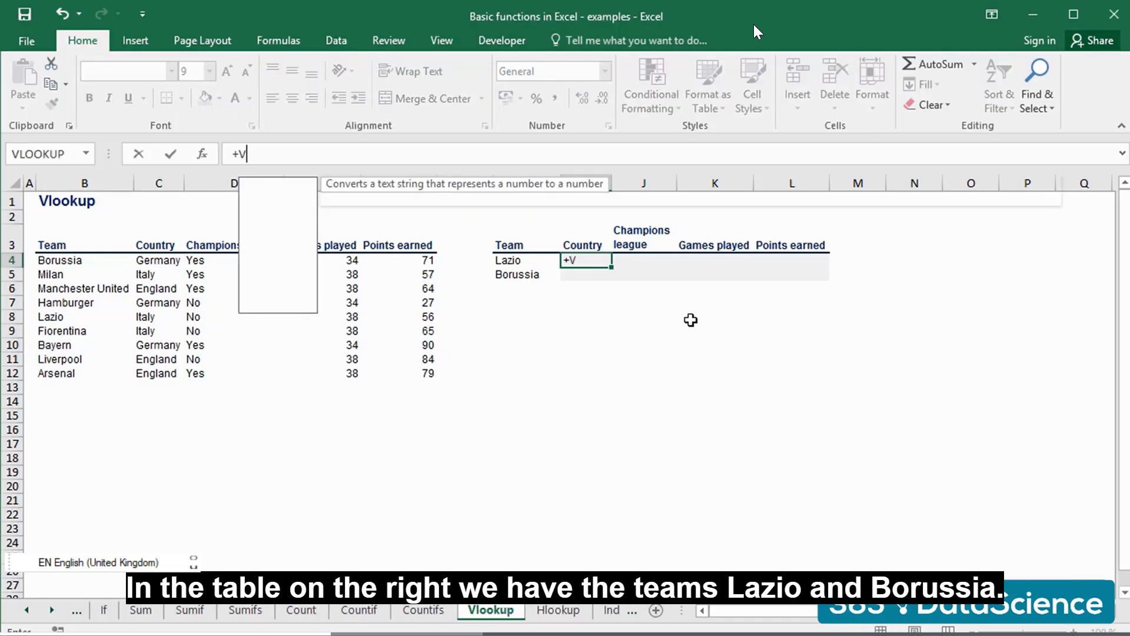
text(LO)
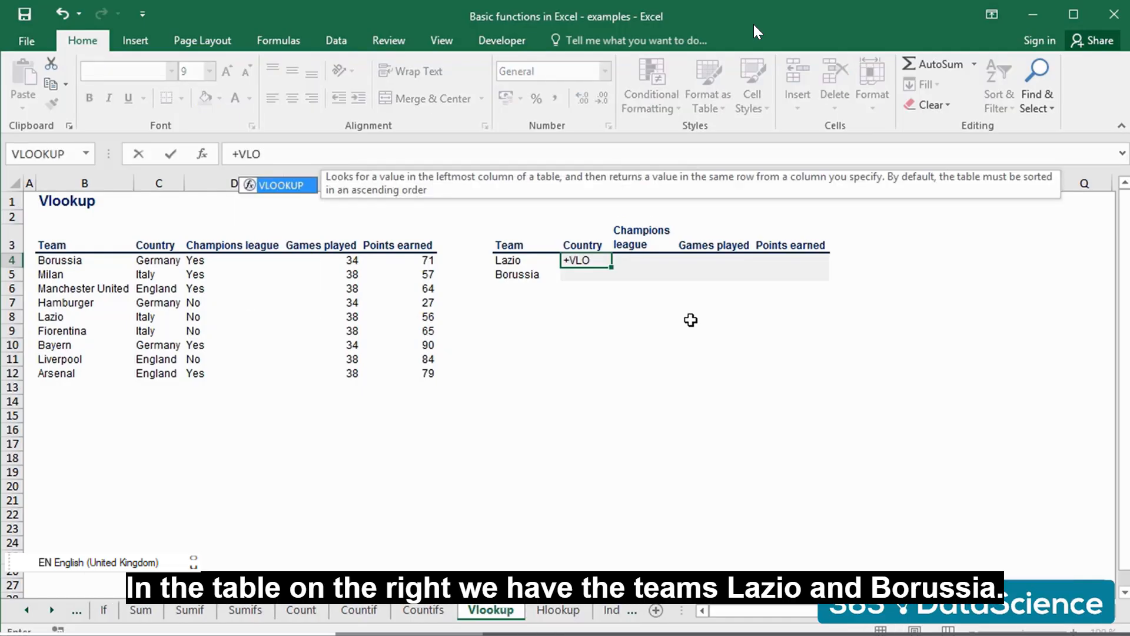
text(OKUP)
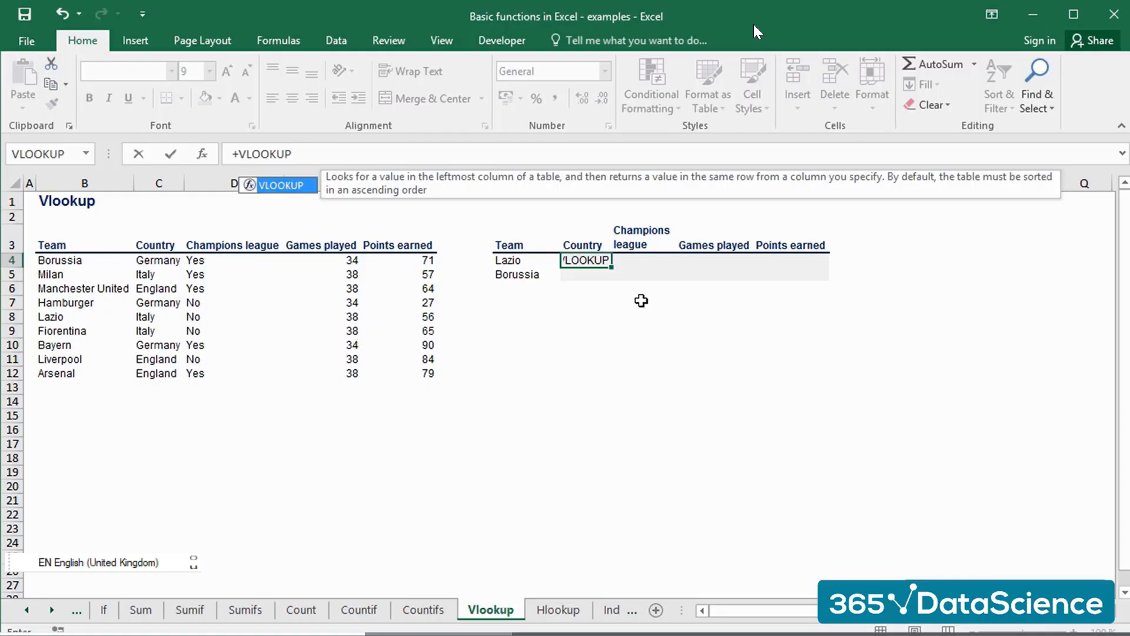
text(()
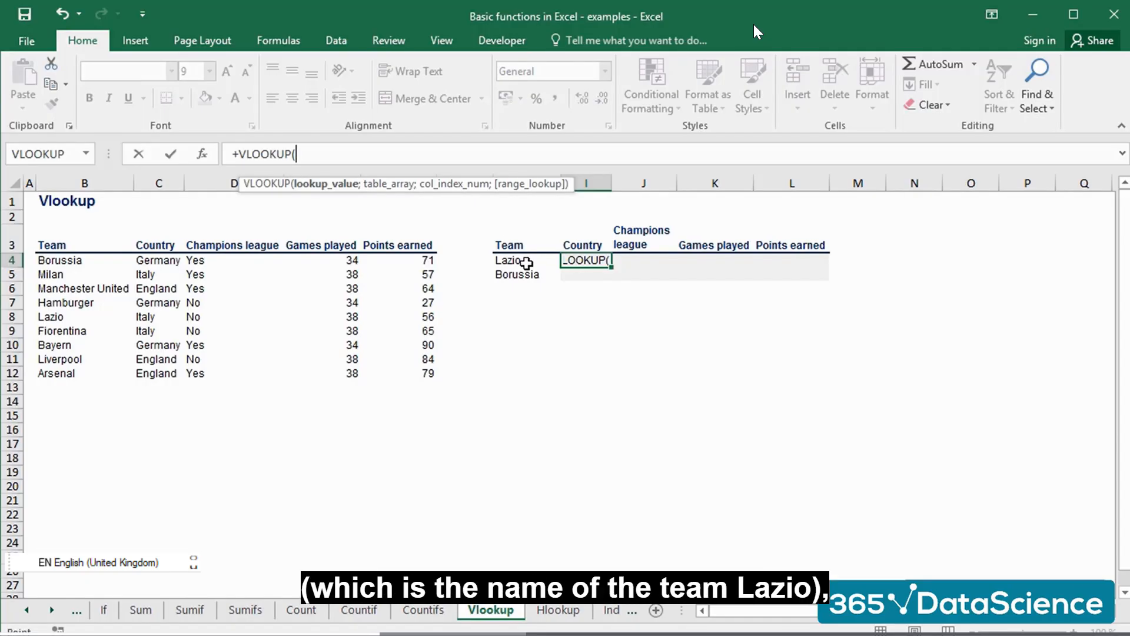
click(526, 263)
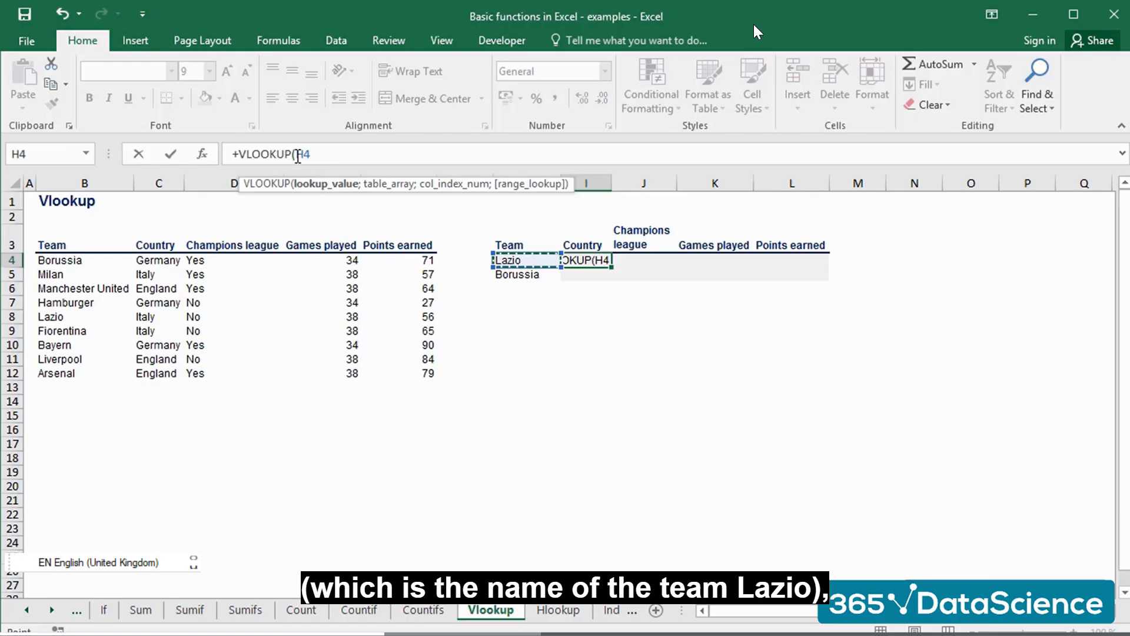
text(;)
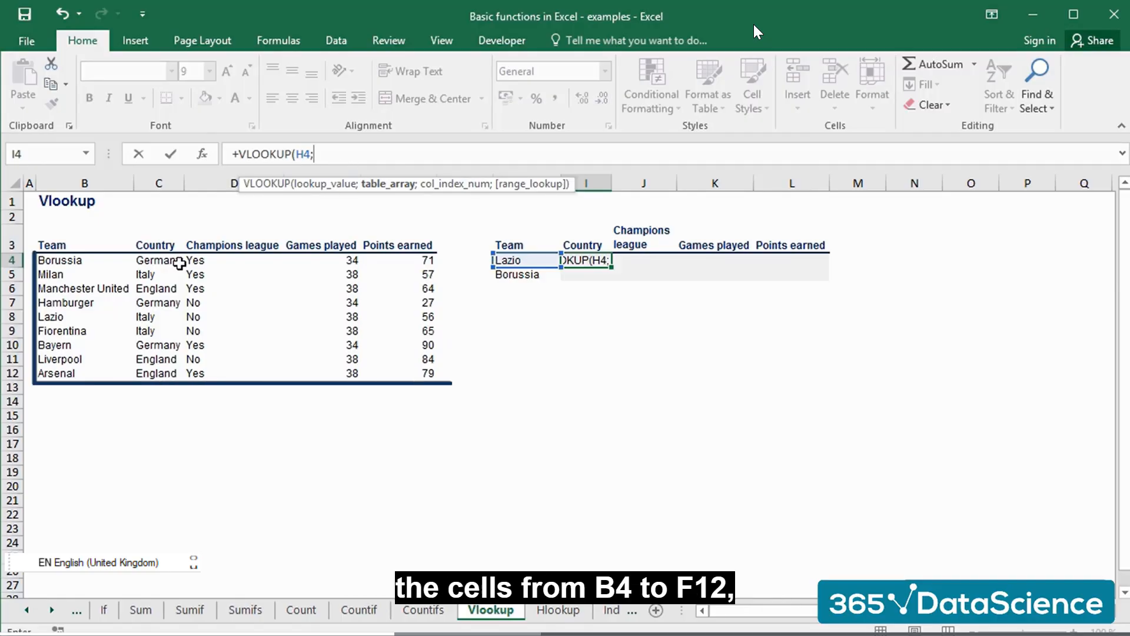
click(111, 269)
drag(111, 269, 447, 379)
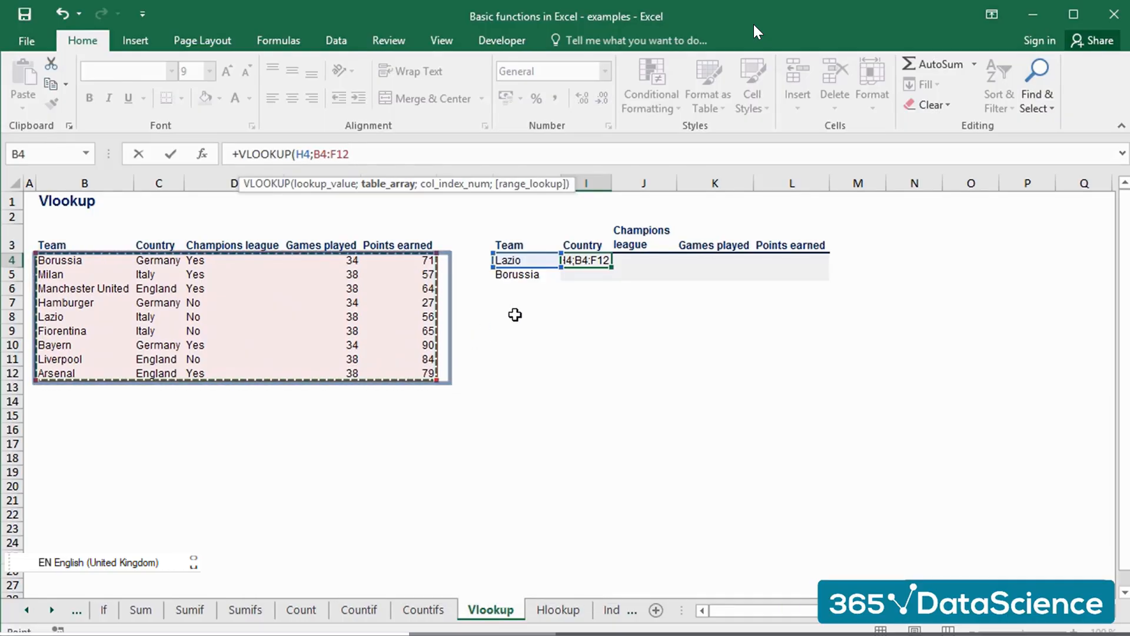
Step: Complete the I4 VLOOKUP formula with column index 2 and FALSE for an exact match
text(;)
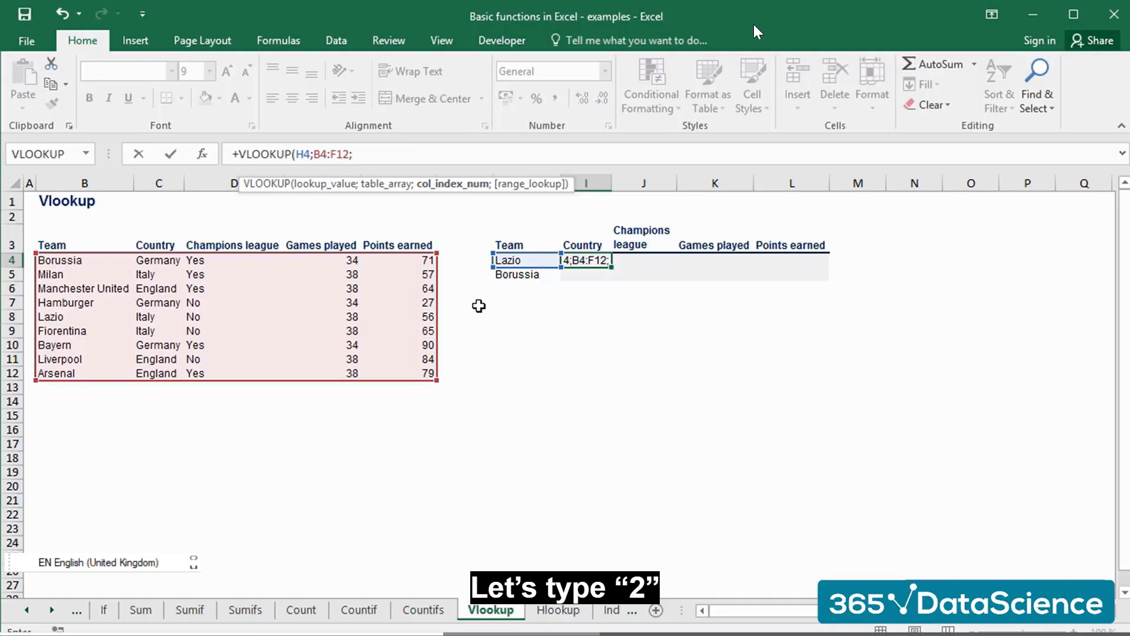
text(2)
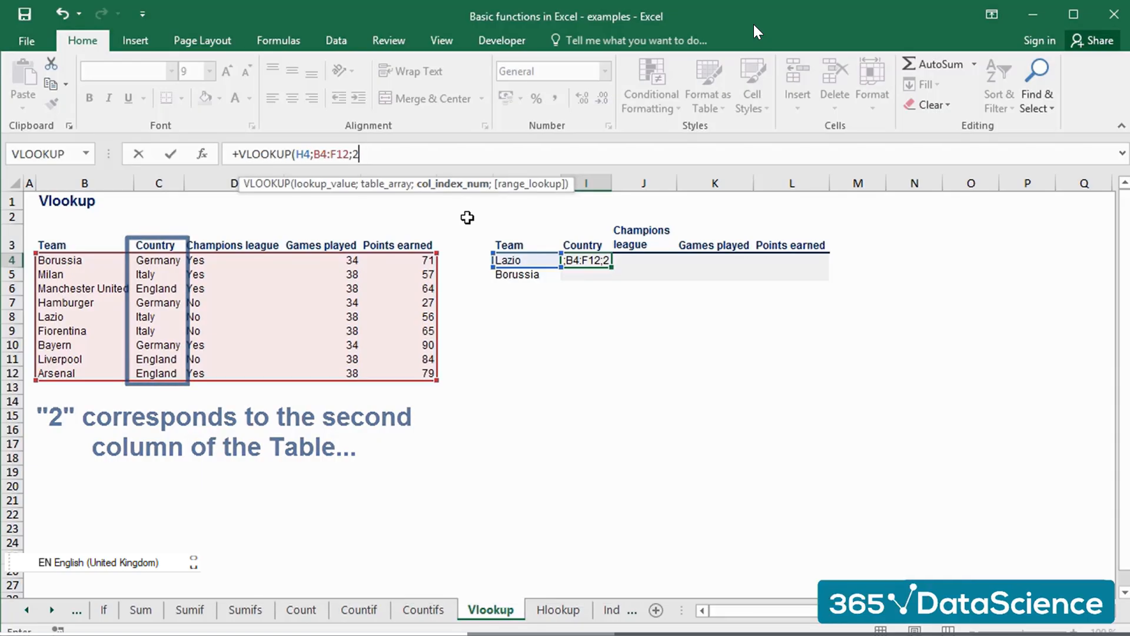
text(;)
text(fa)
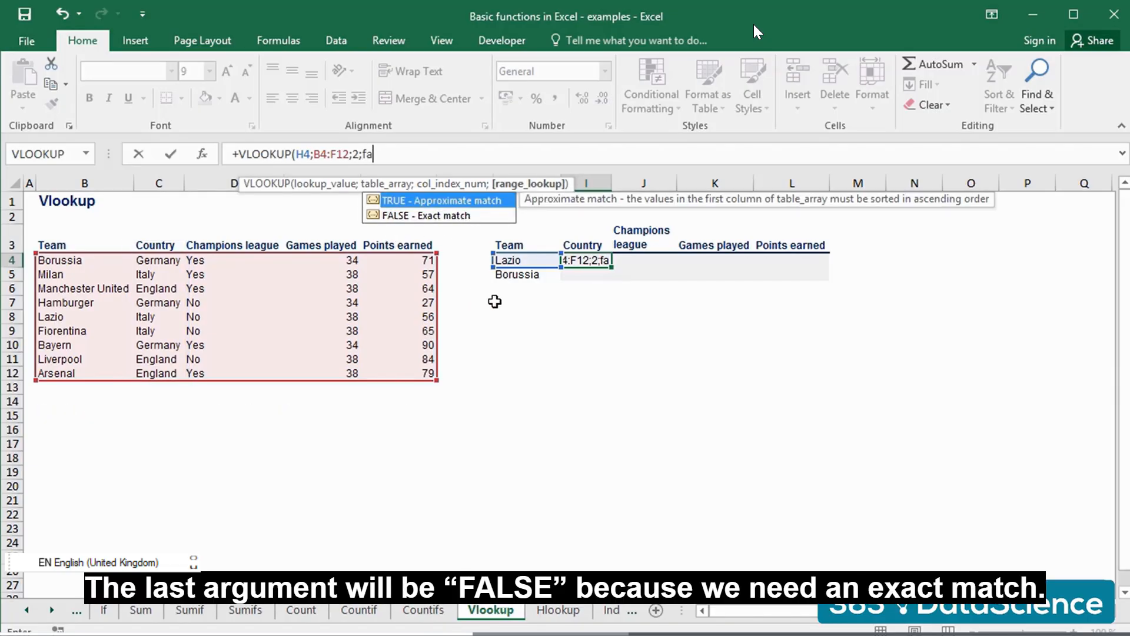
text(lse))
key(Return)
key(Up)
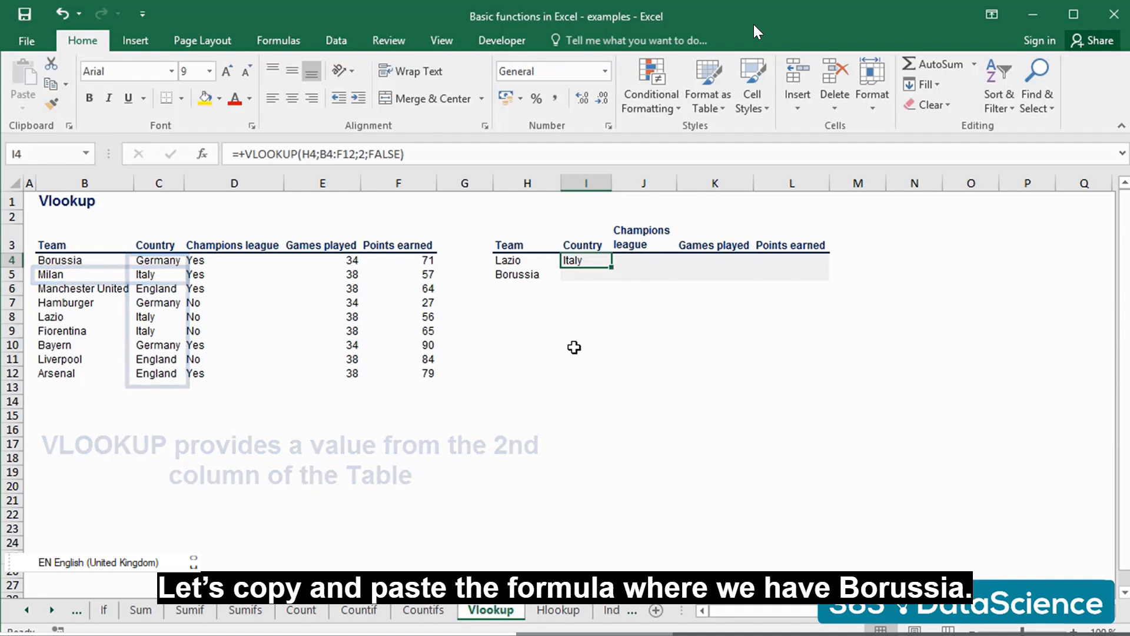
Step: Copy the Country formula from I4 to Borussia's Country cell I5
key(ctrl+c)
key(Down)
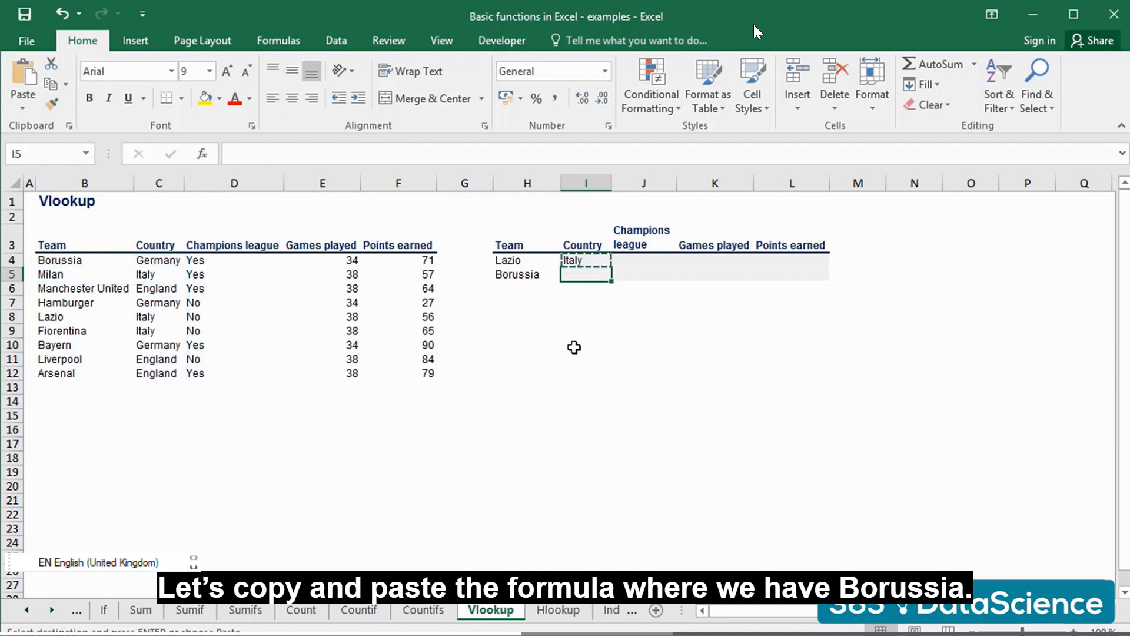
key(ctrl+v)
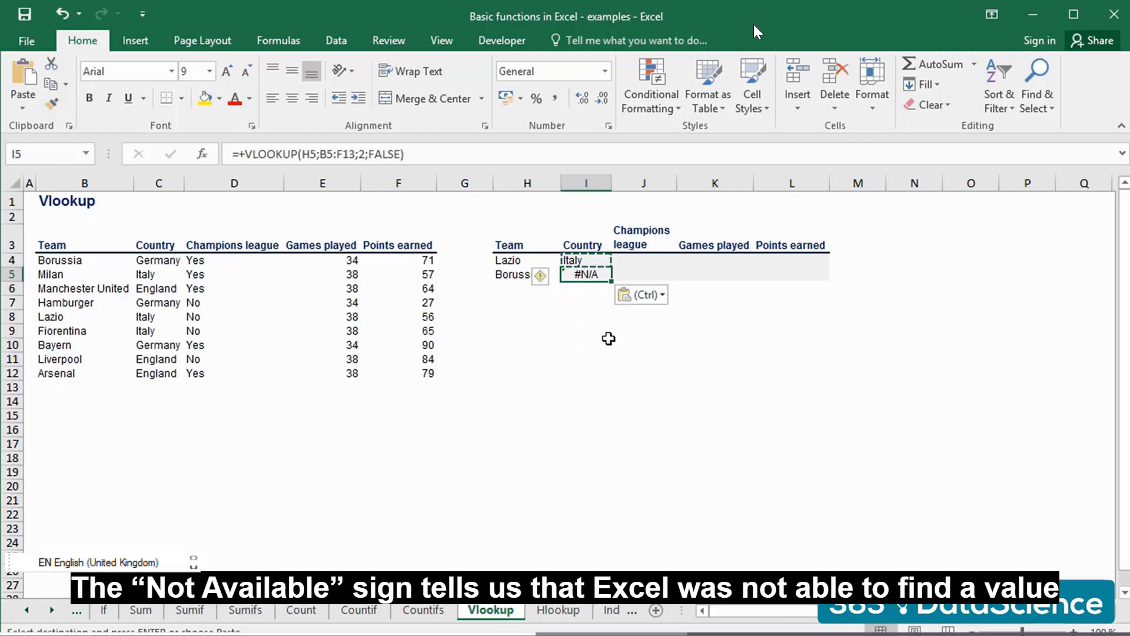
Step: Compare the Borussia lookup value in H5 with the Borussia entry in the source table's cell B4
click(594, 321)
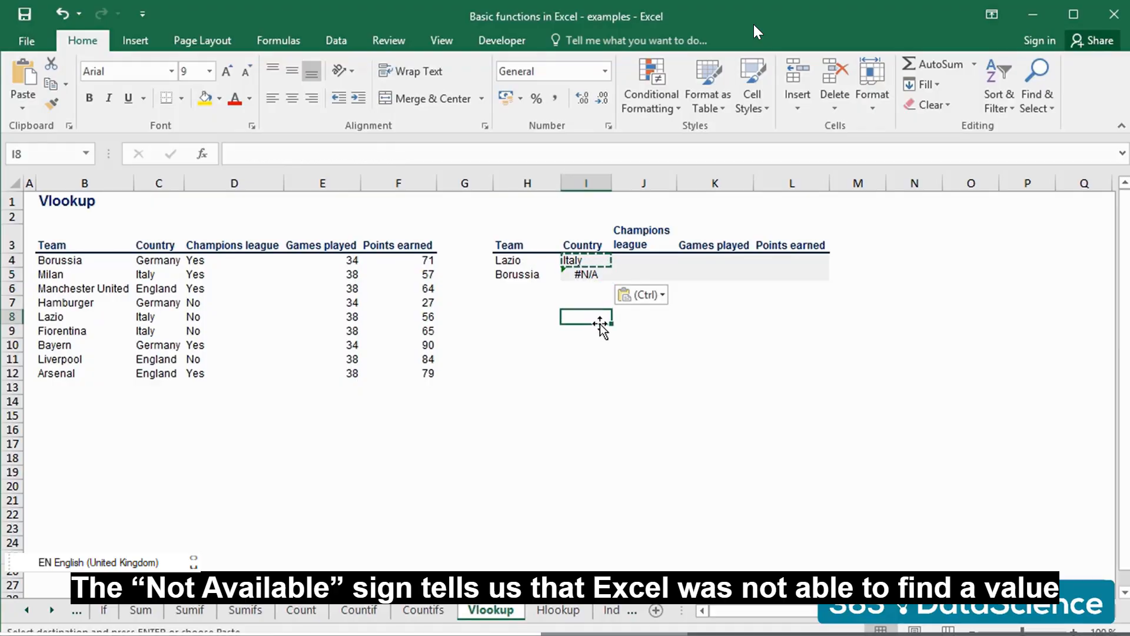
click(581, 277)
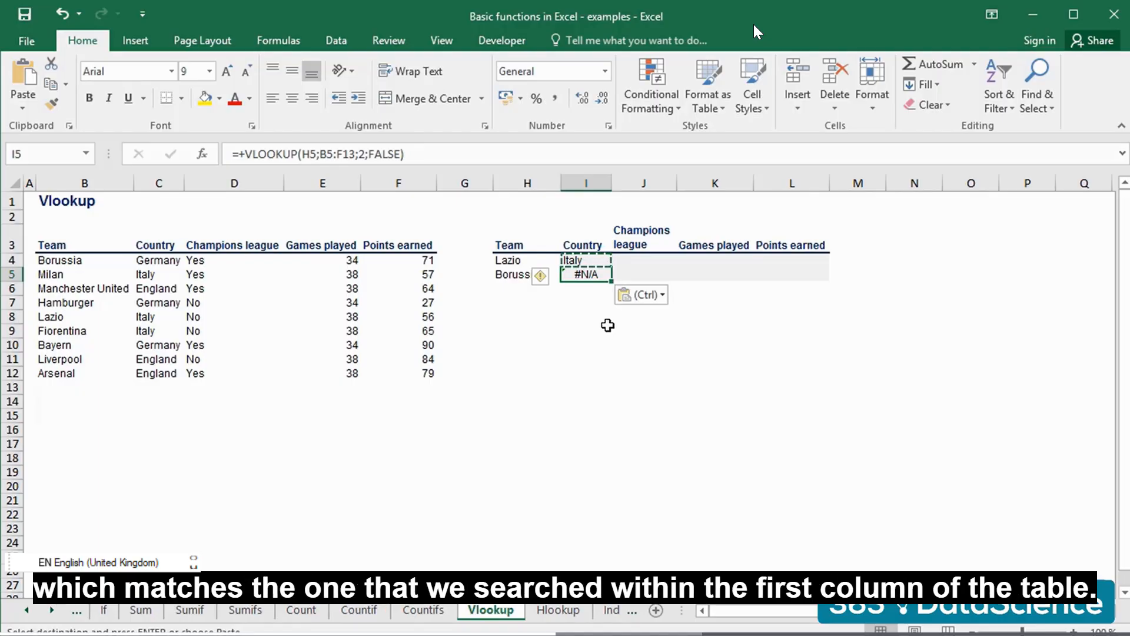
click(508, 274)
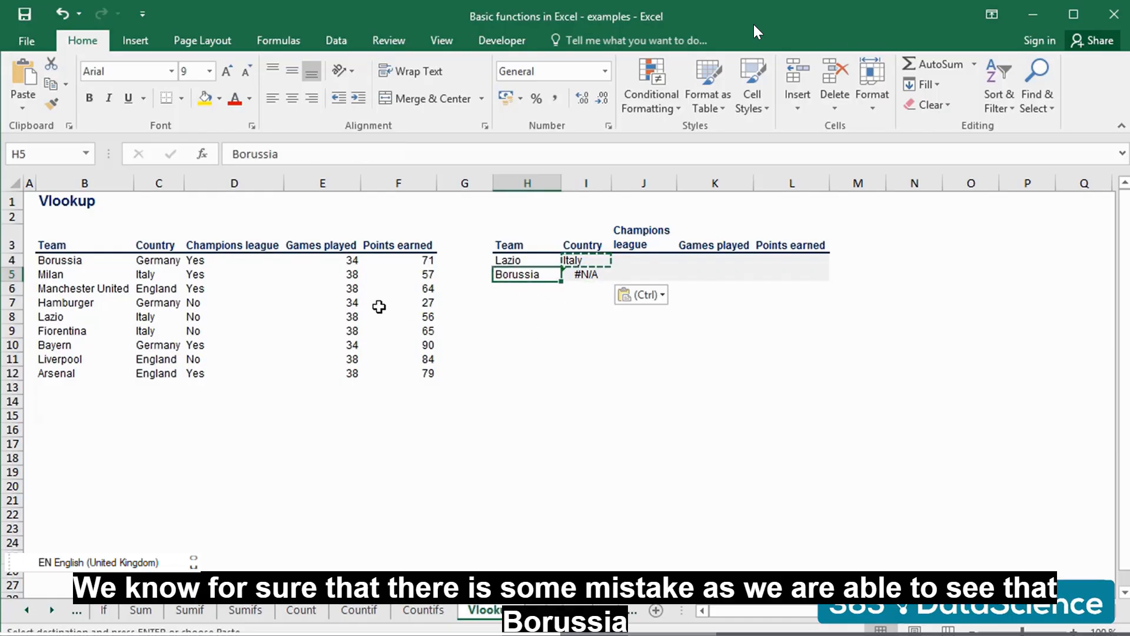
click(64, 261)
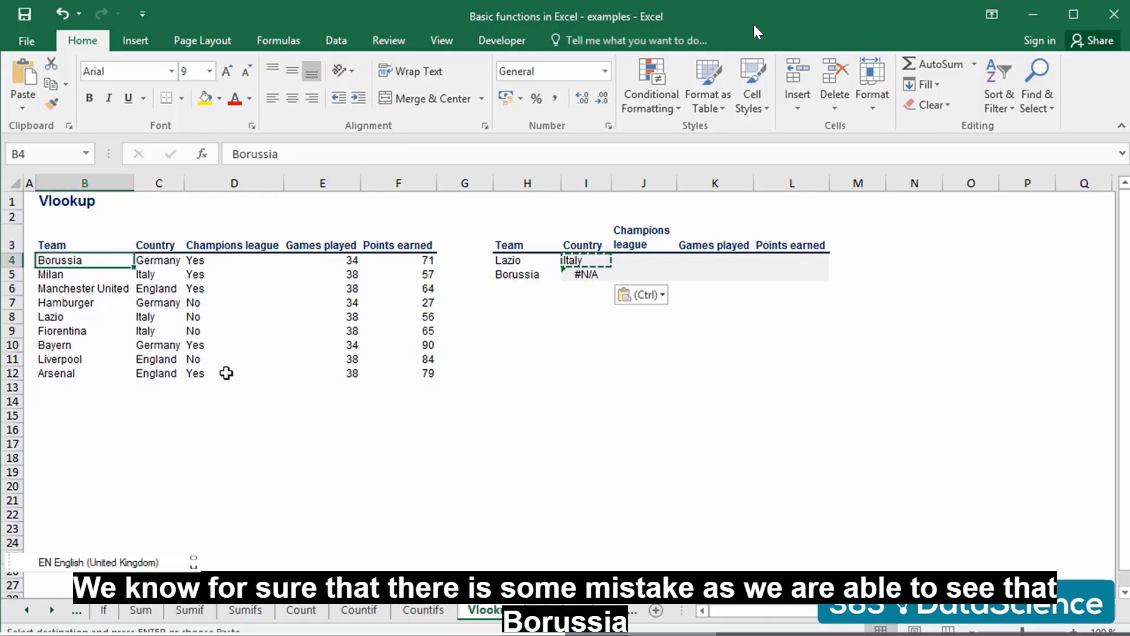
click(522, 275)
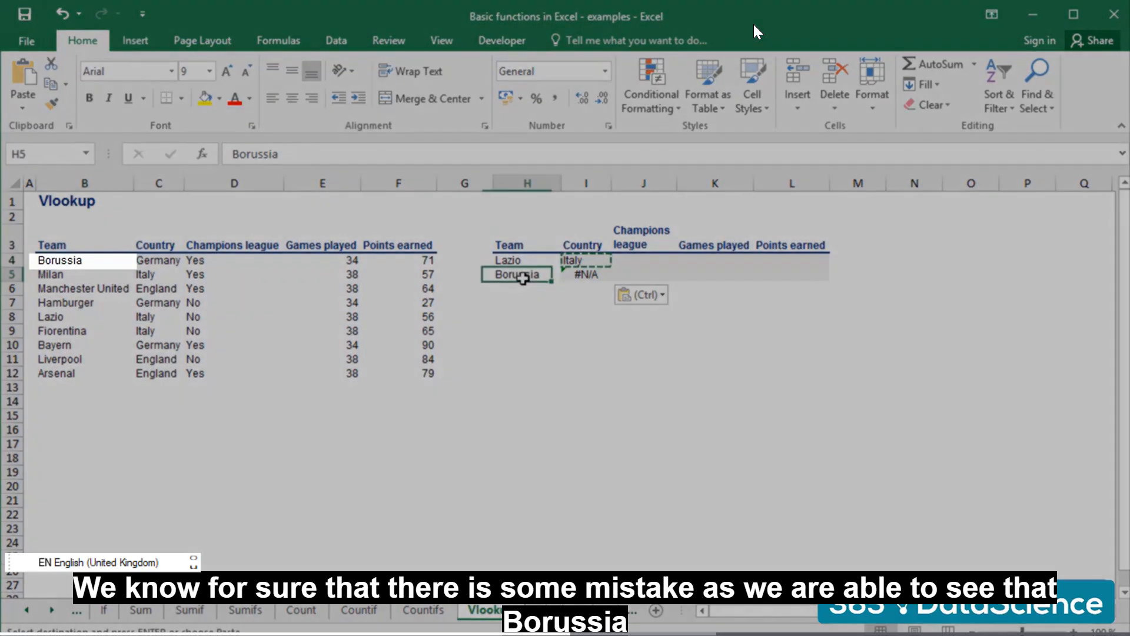
click(80, 261)
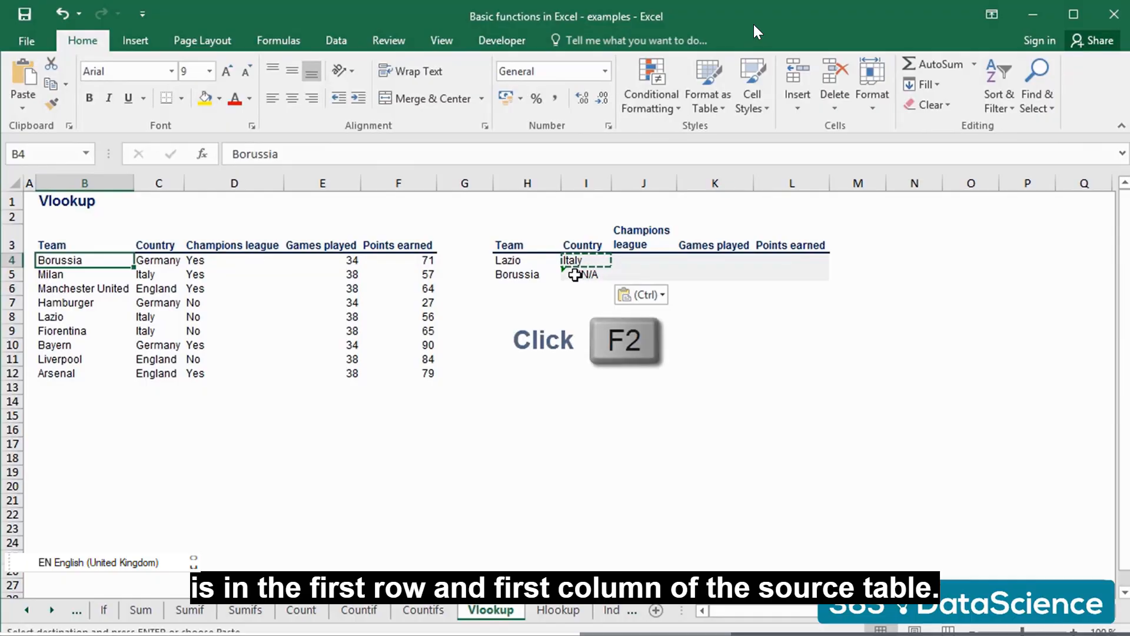
Step: Inspect the lookup value and table array references used by Borussia's Country formula in I5
click(579, 274)
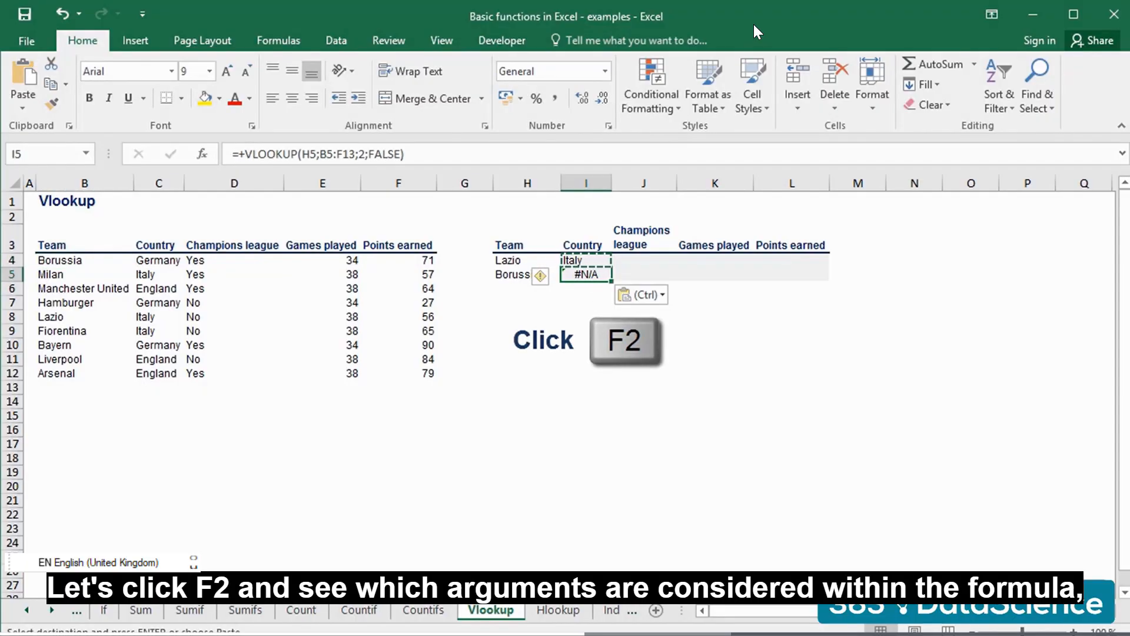
key(F2)
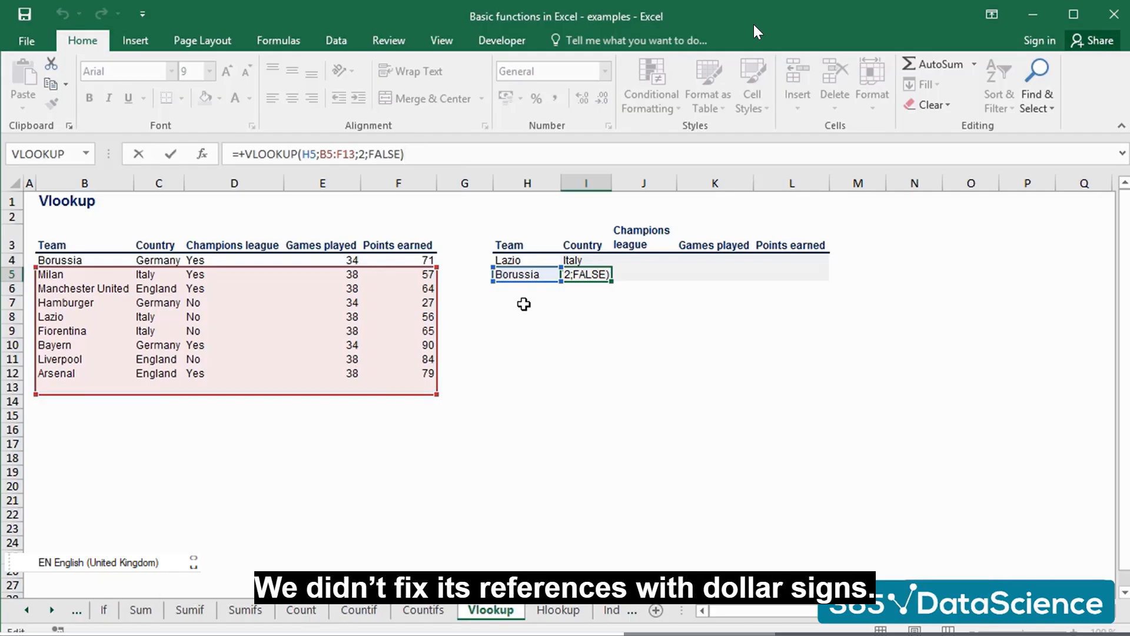
key(ctrl+Return)
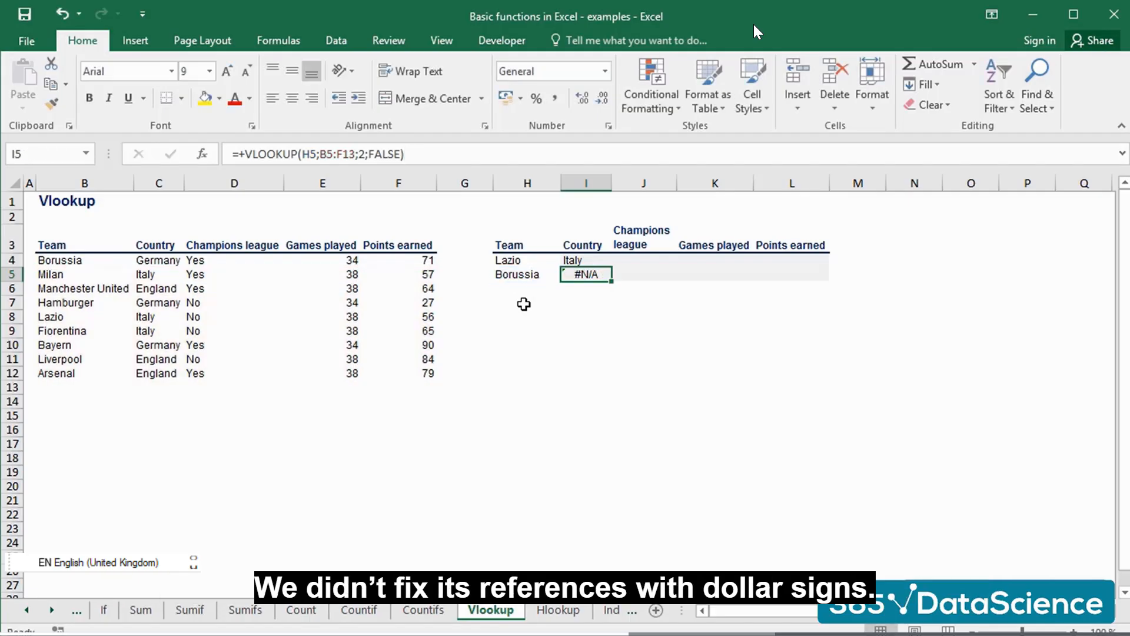
key(F2)
key(Escape)
Step: Make the table array in Lazio's Country formula in I4 absolute as $B$4:$F$12
key(Up)
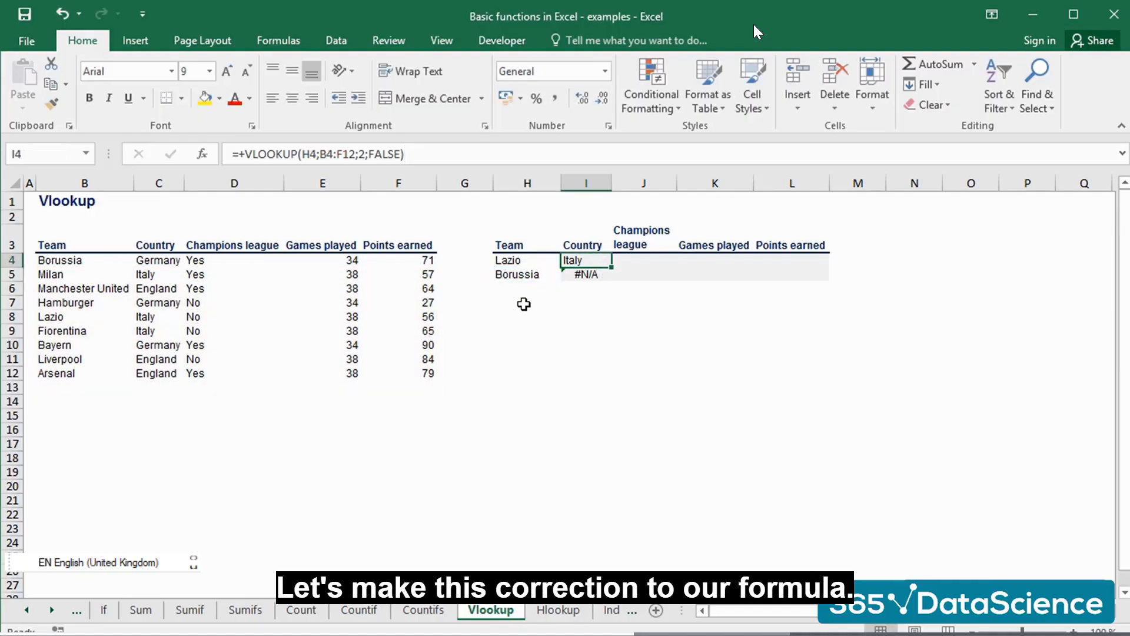
key(F2)
key(Left)
key(Left)
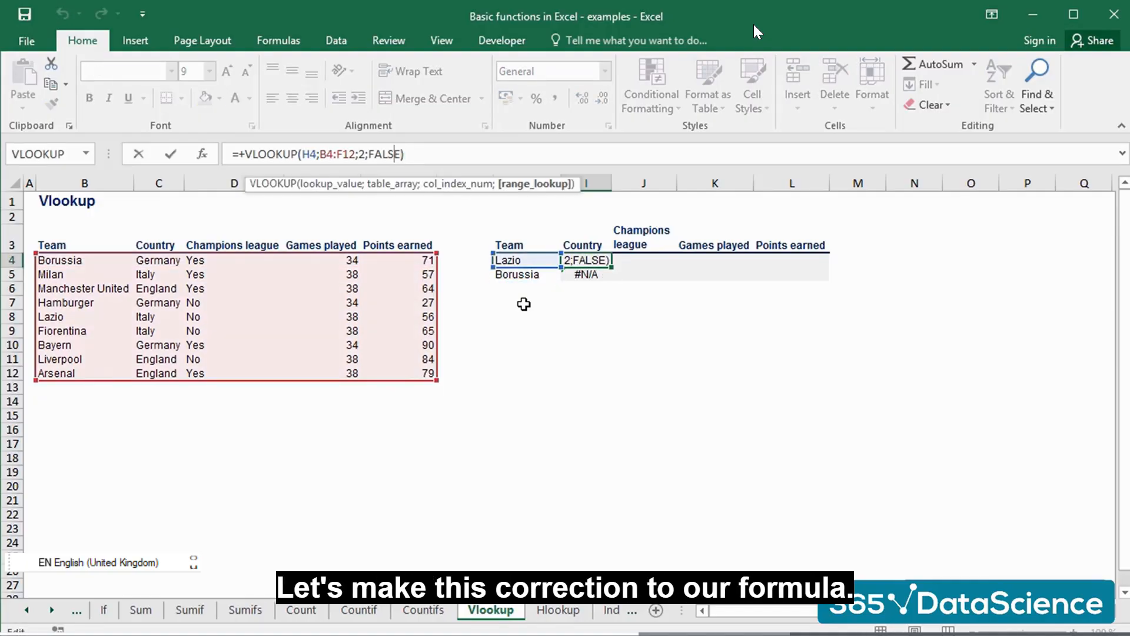
key(Left)
key(Left)
key(Left)
key(Left)
key(Left)
key(Left)
key(Left)
key(Left)
key(Left)
key(Left)
key(Left)
key(Left)
key(F4)
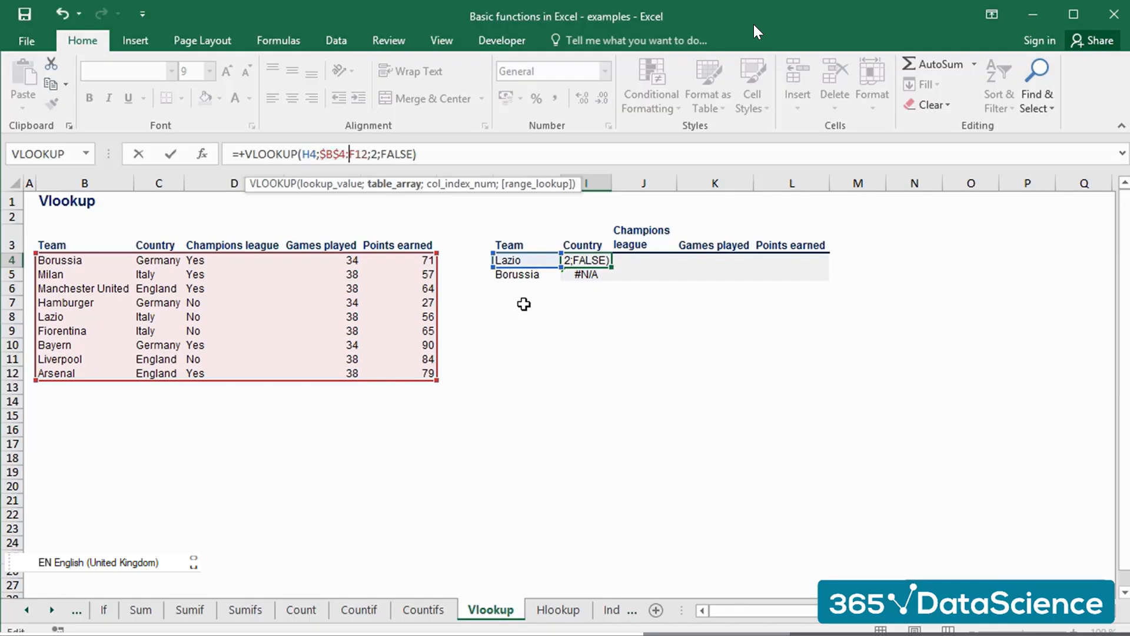
key(Return)
Step: Copy the formula with the fixed table array from I4 over Borussia's Country cell I5
key(ctrl+c)
key(Down)
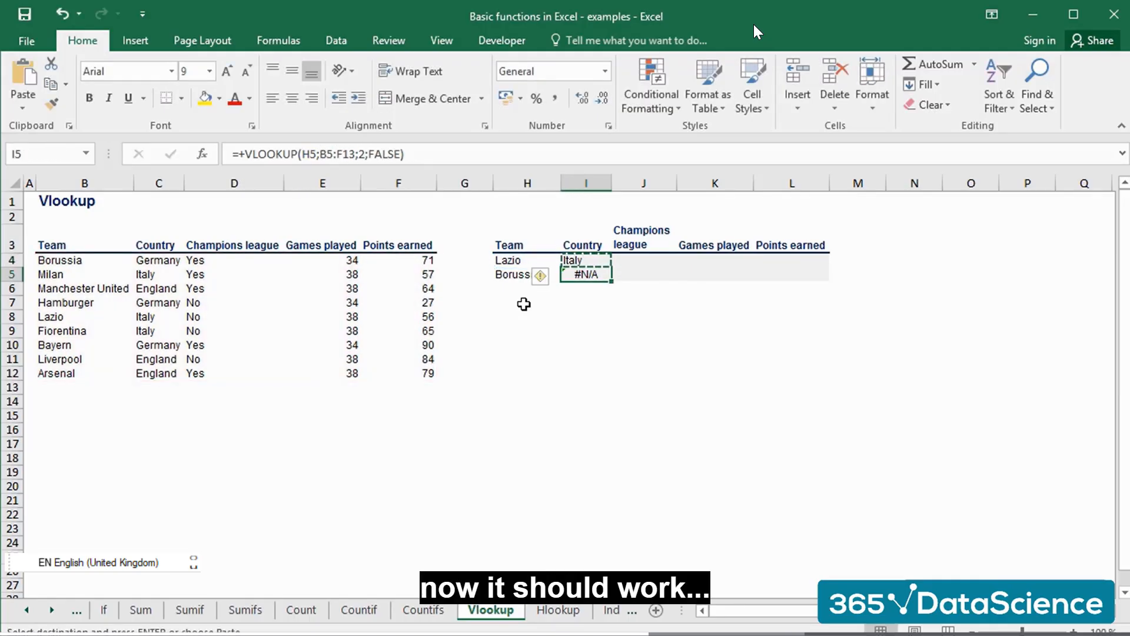
key(ctrl+v)
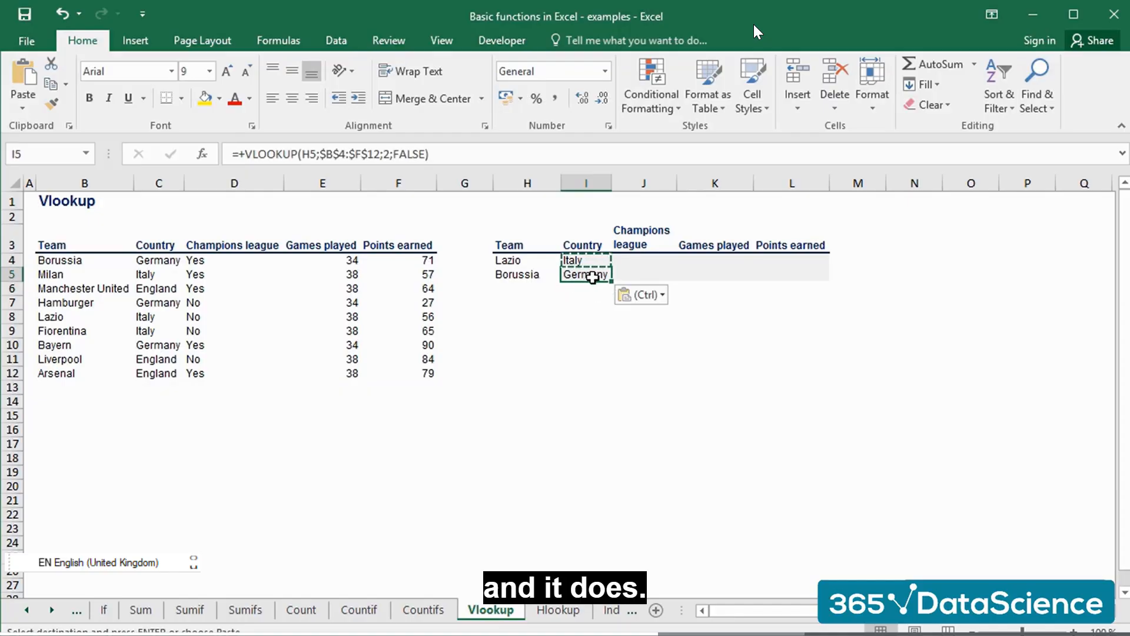
click(584, 346)
key(Escape)
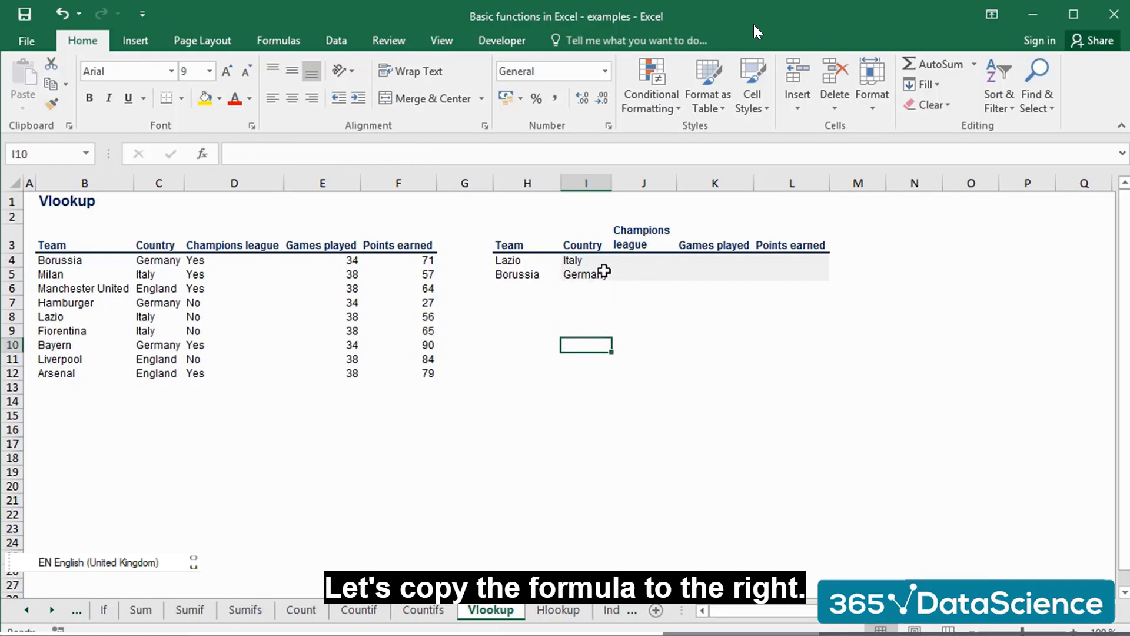
Step: Try to copy the Country formula from I4 to Lazio's Champions league cell J4
click(596, 260)
key(ctrl+c)
key(Right)
key(ctrl+v)
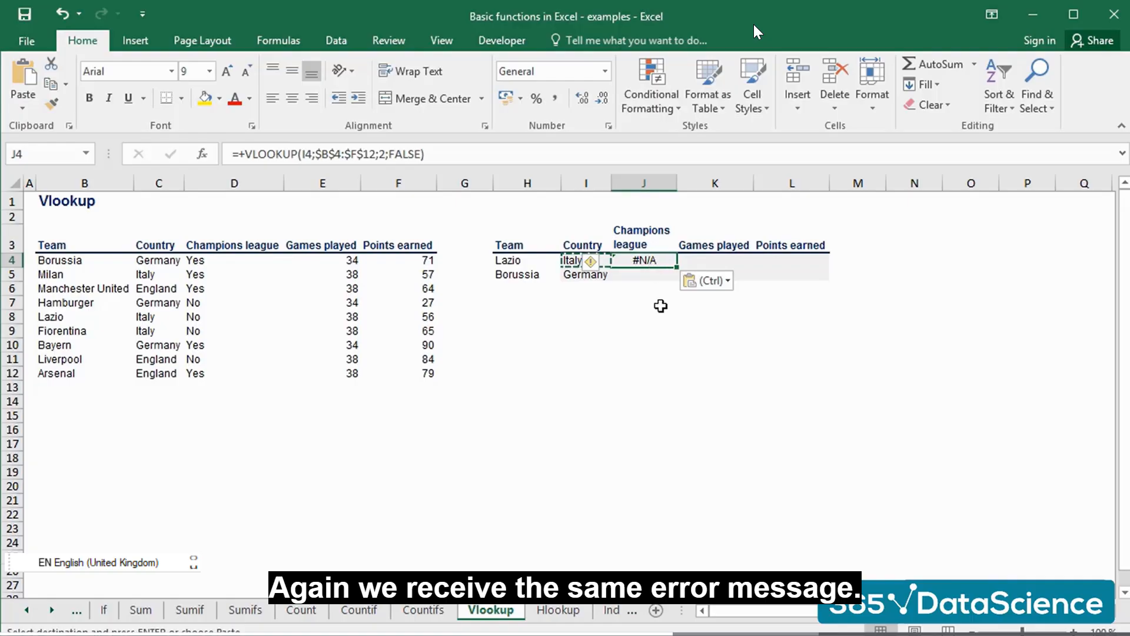
Step: Inspect which cell the Champions league formula in J4 uses as its lookup value
click(655, 305)
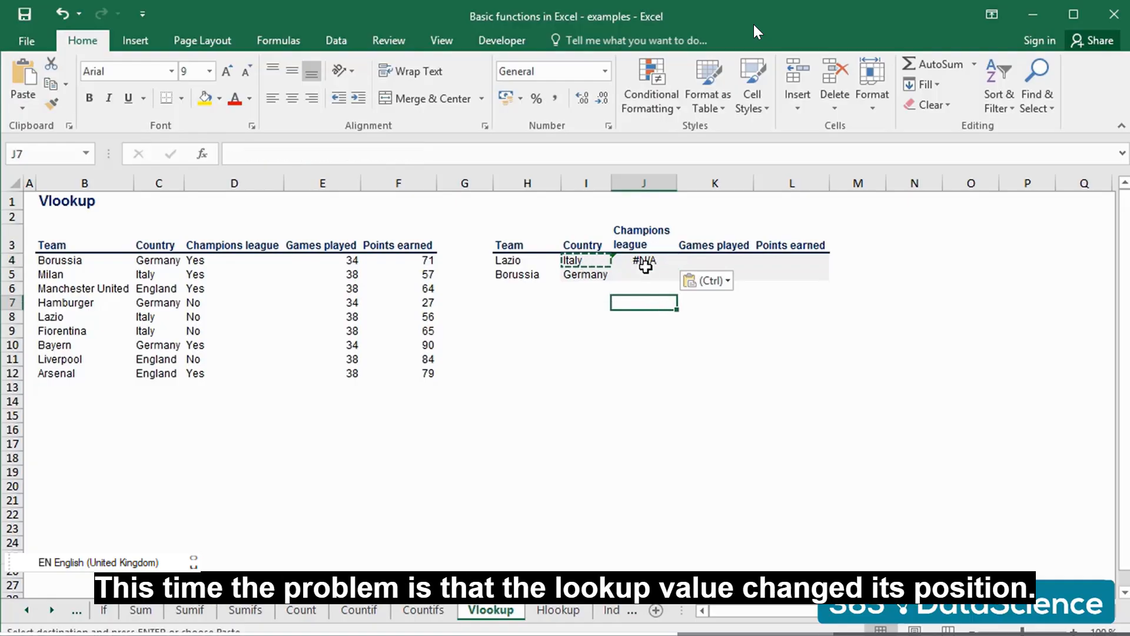
click(644, 261)
key(F2)
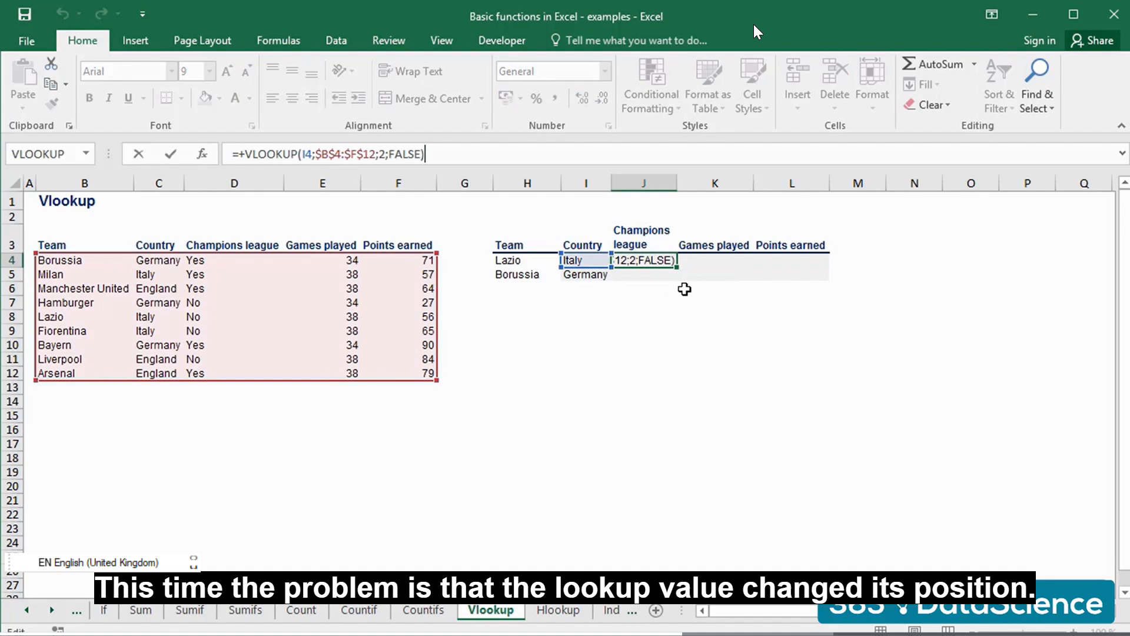
key(Escape)
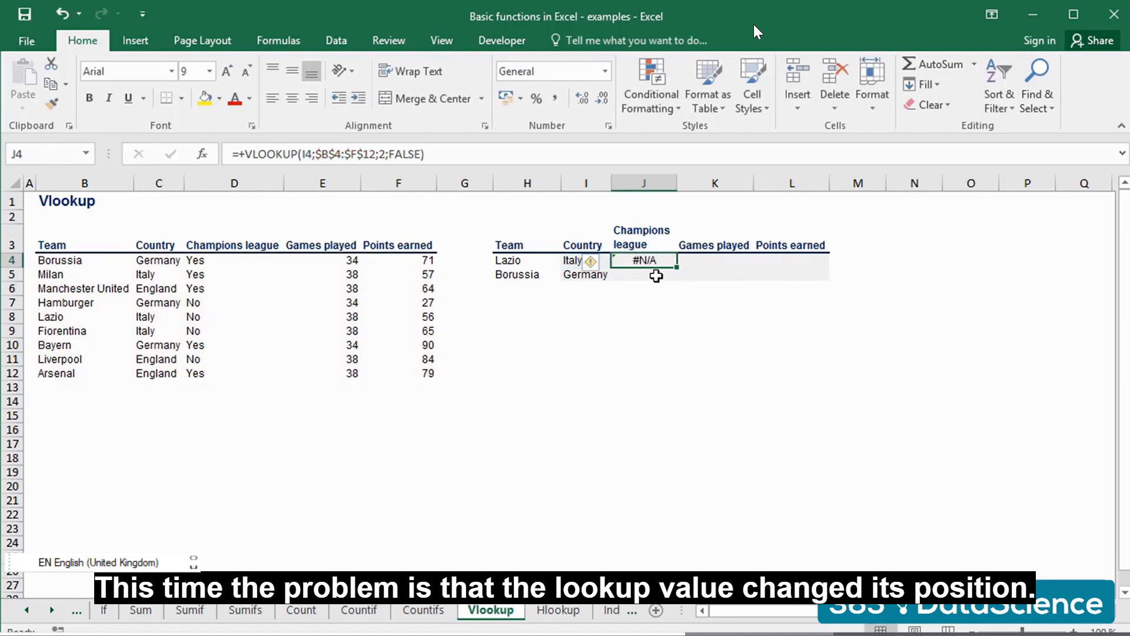
Step: Fix the column of the lookup value in Lazio's Country formula in I4 as $H4
click(575, 258)
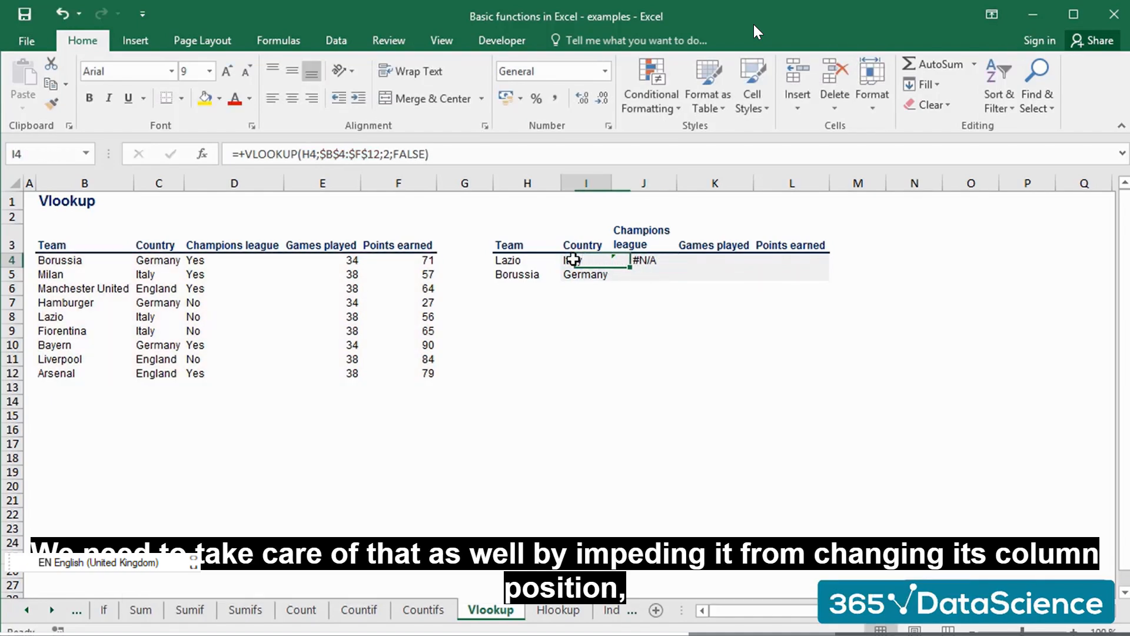
click(303, 154)
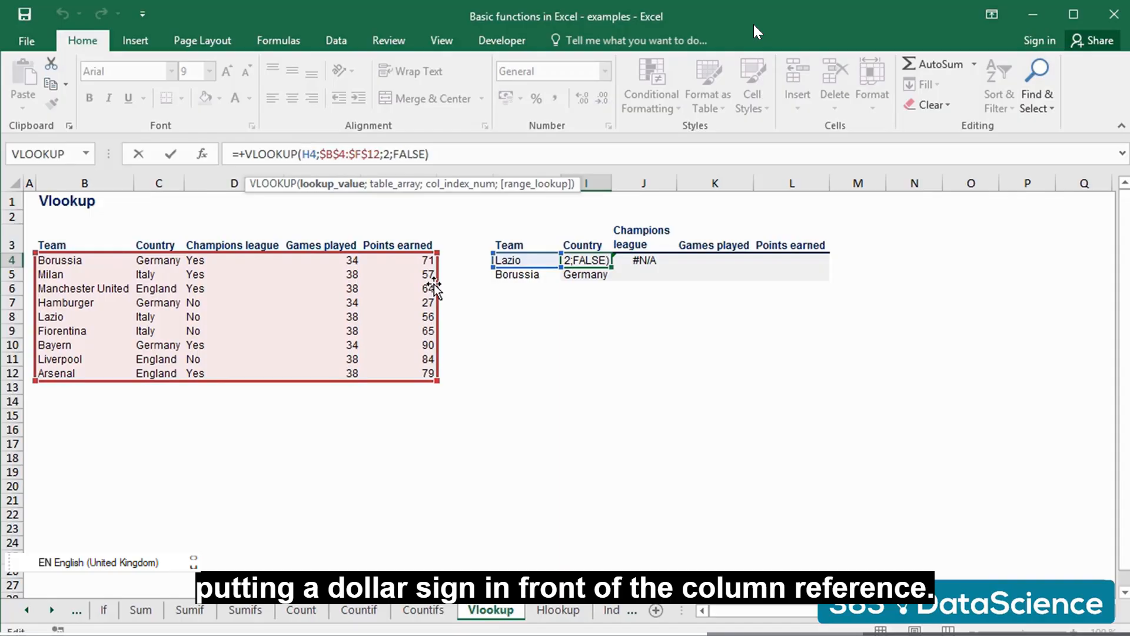
text($)
key(ctrl+Return)
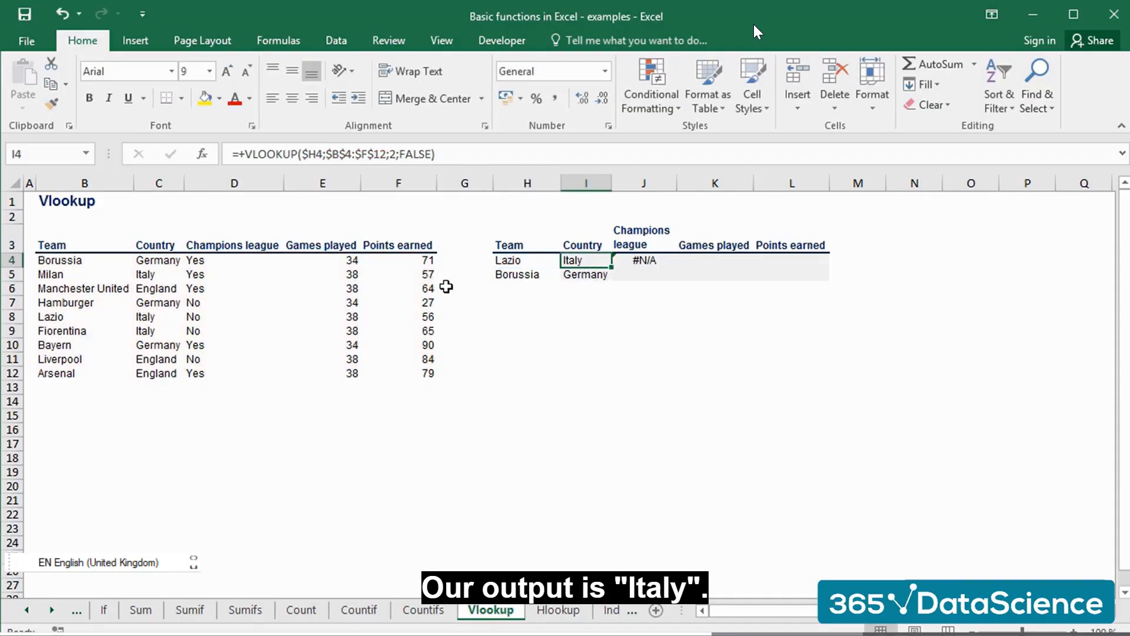
Step: Copy the I4 formula with lookup value $H4 over Lazio's Champions league cell J4
key(ctrl+c)
key(Right)
key(ctrl+v)
key(Down)
key(Escape)
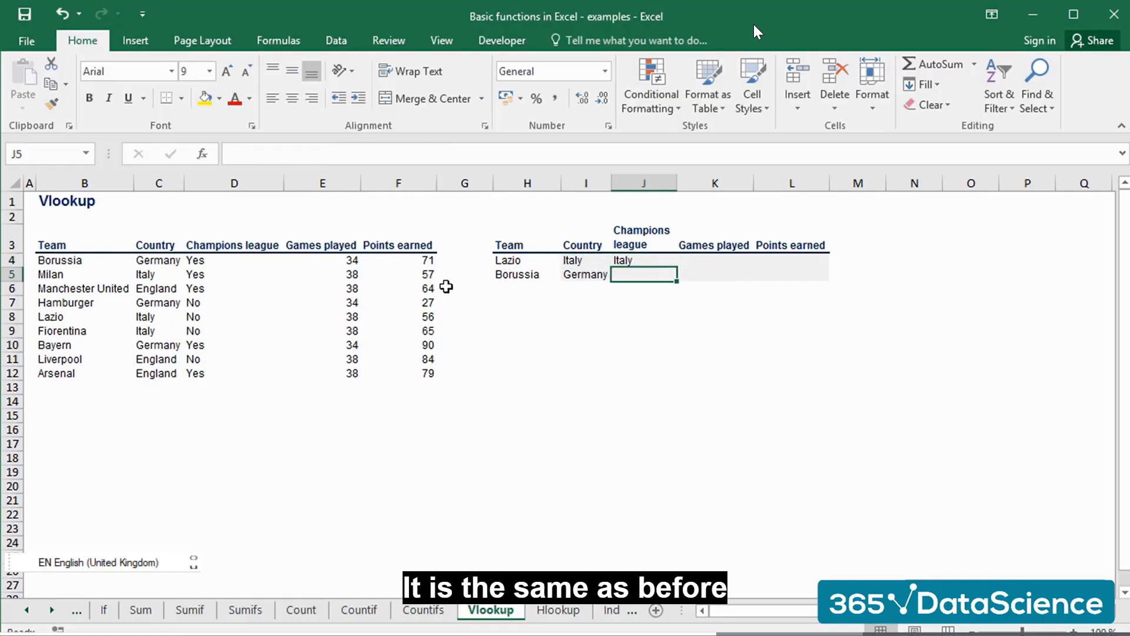
Step: Set the column index number in Lazio's Champions league formula in J4 to 3
key(Up)
key(F2)
key(Escape)
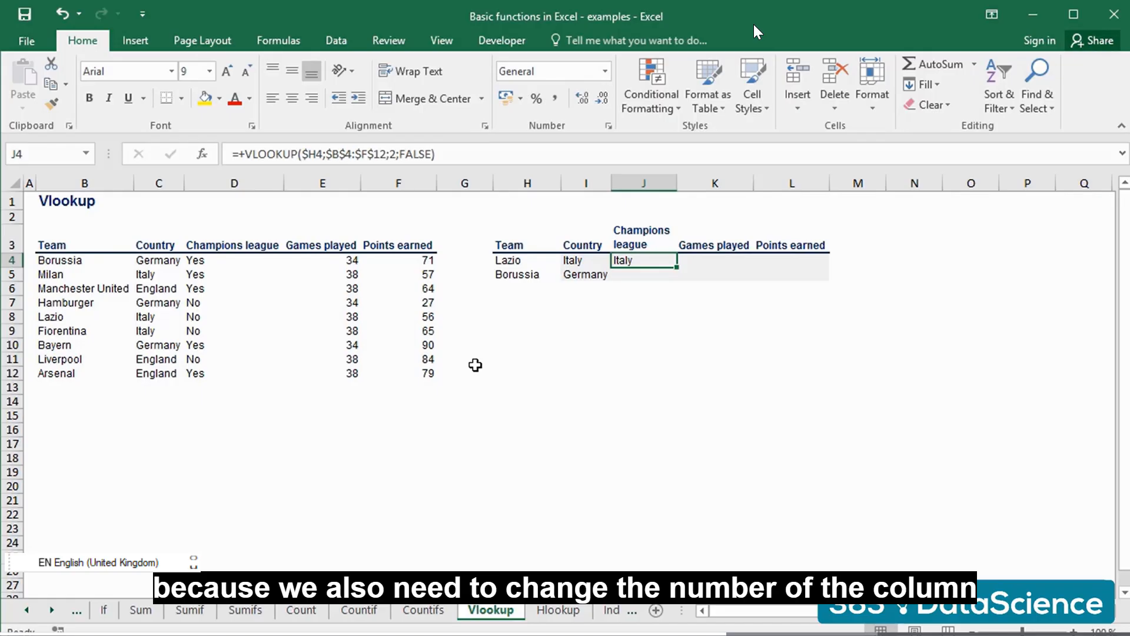
key(F2)
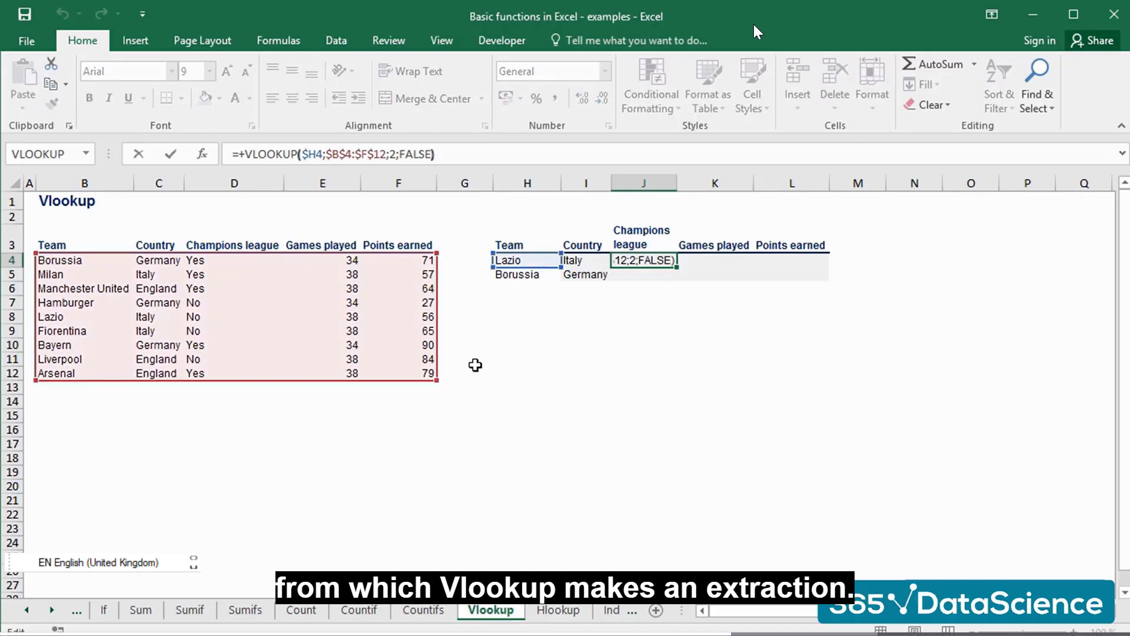
key(Left)
key(Left)
key(Left)
key(Left)
key(Left)
key(Left)
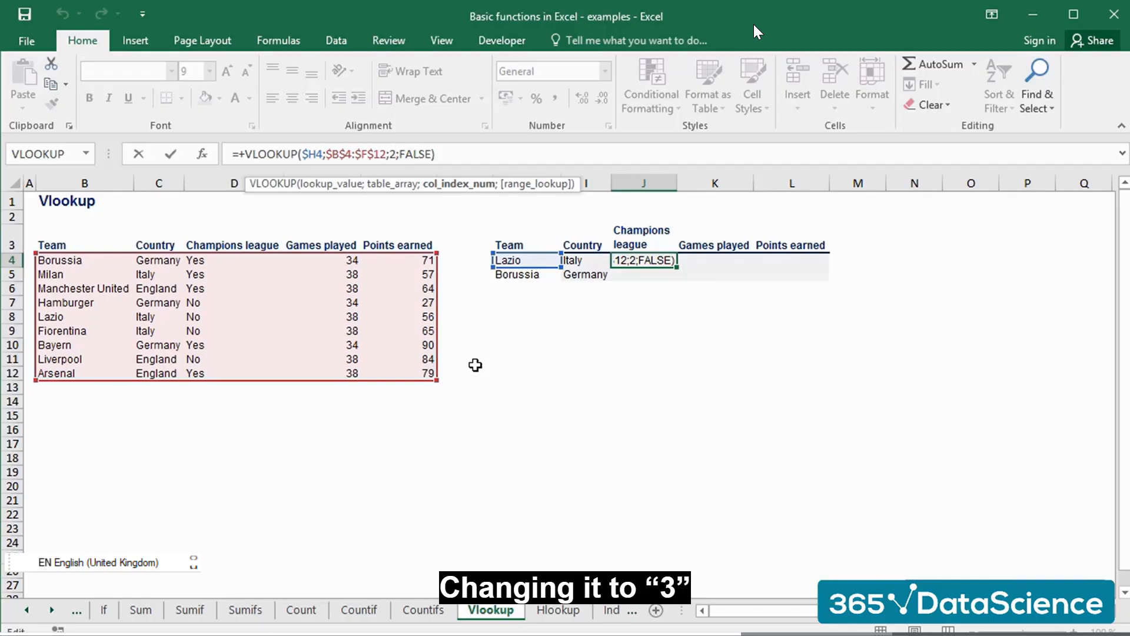
key(BackSpace)
key(BackSpace)
text(3;)
key(Return)
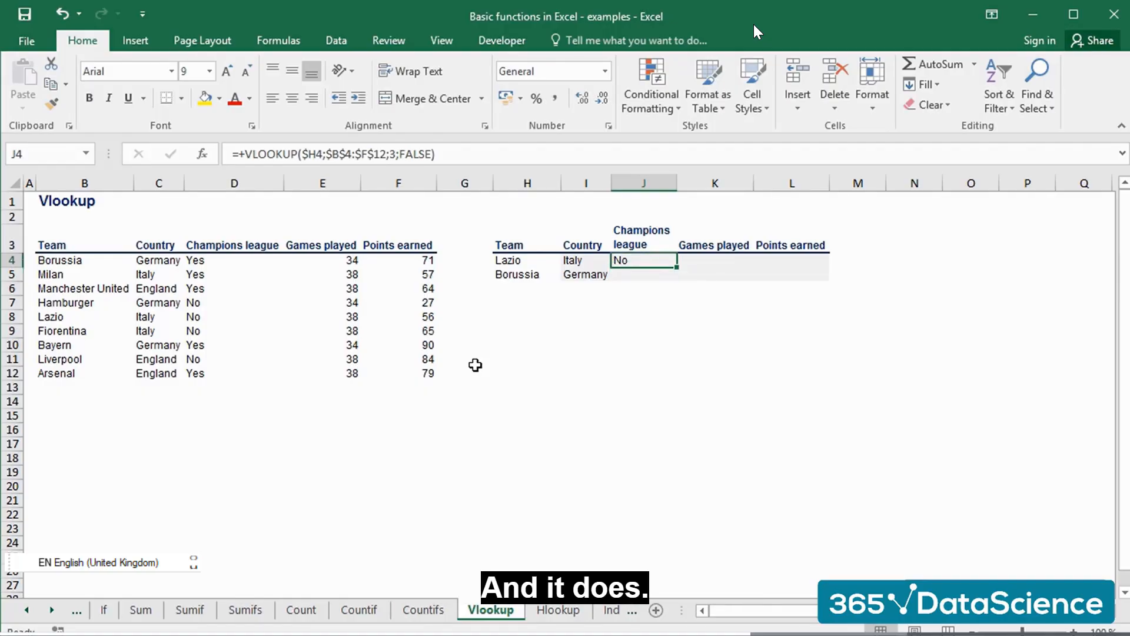
Step: Check Lazio's Country and Champions league entries in row 8 of the source table
click(163, 318)
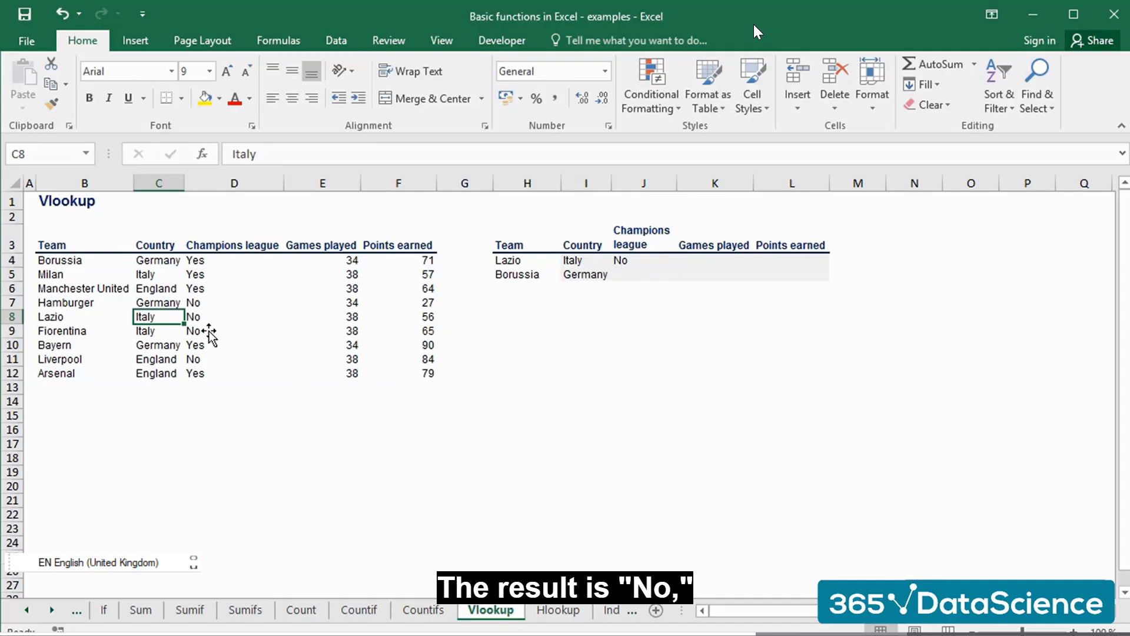
key(Right)
key(Left)
key(Left)
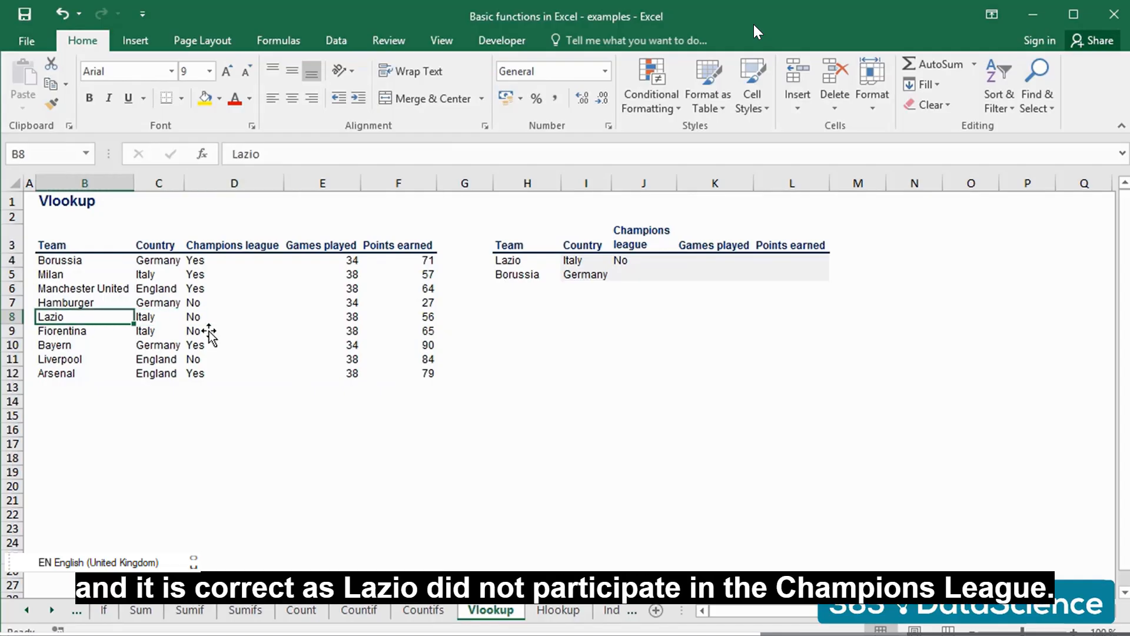
key(Right)
key(Right)
Step: Copy the Champions league formula from J4 to Borussia's cell J5
click(625, 262)
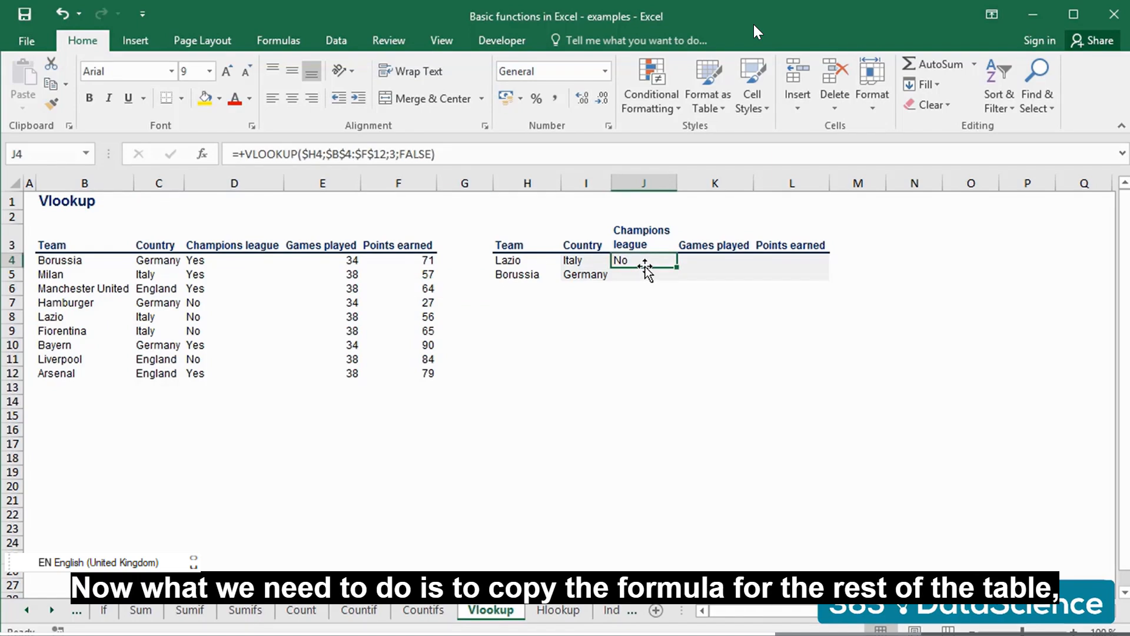
key(ctrl+c)
key(Down)
key(ctrl+v)
Step: Copy the Champions league formula into Lazio's Games played cell K4 and set its column index number to 4
key(Up)
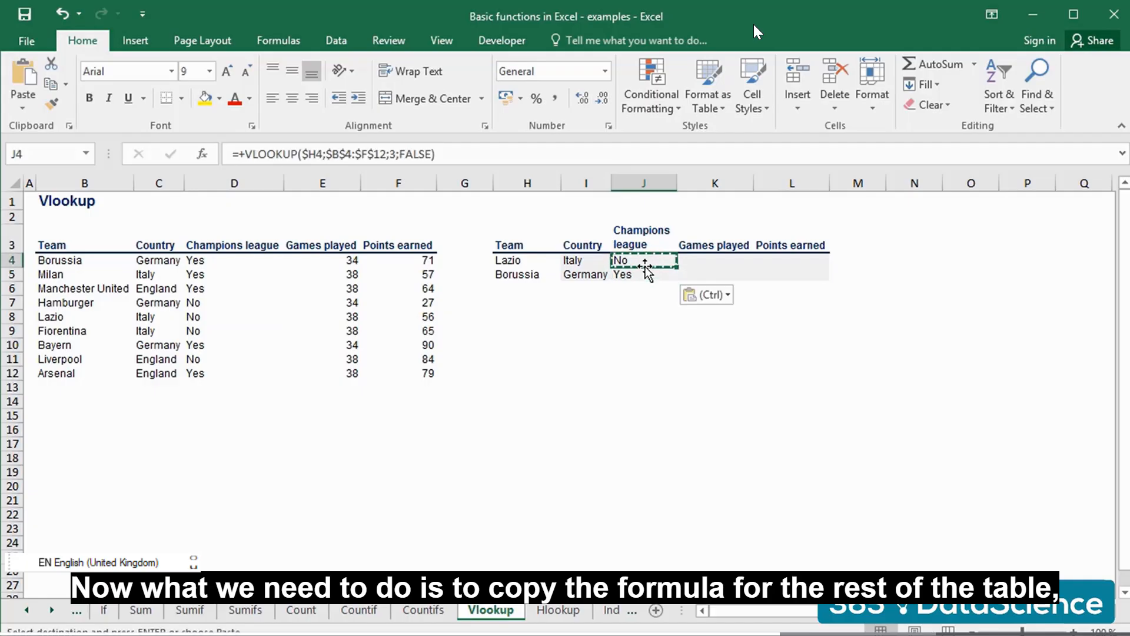
key(Right)
key(ctrl+v)
key(F2)
key(Left)
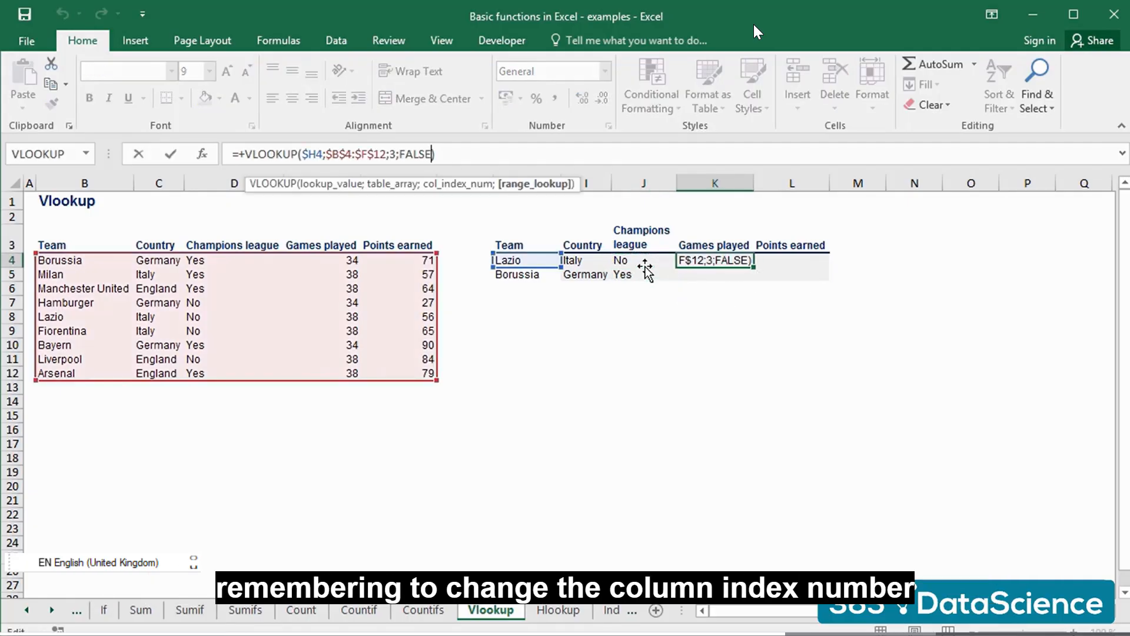
key(Left)
key(Left)
key(Left)
key(Left)
key(Left)
key(Left)
key(BackSpace)
text(4)
key(Return)
Step: Copy the Games played formula from K4 to Borussia's cell K5
key(Up)
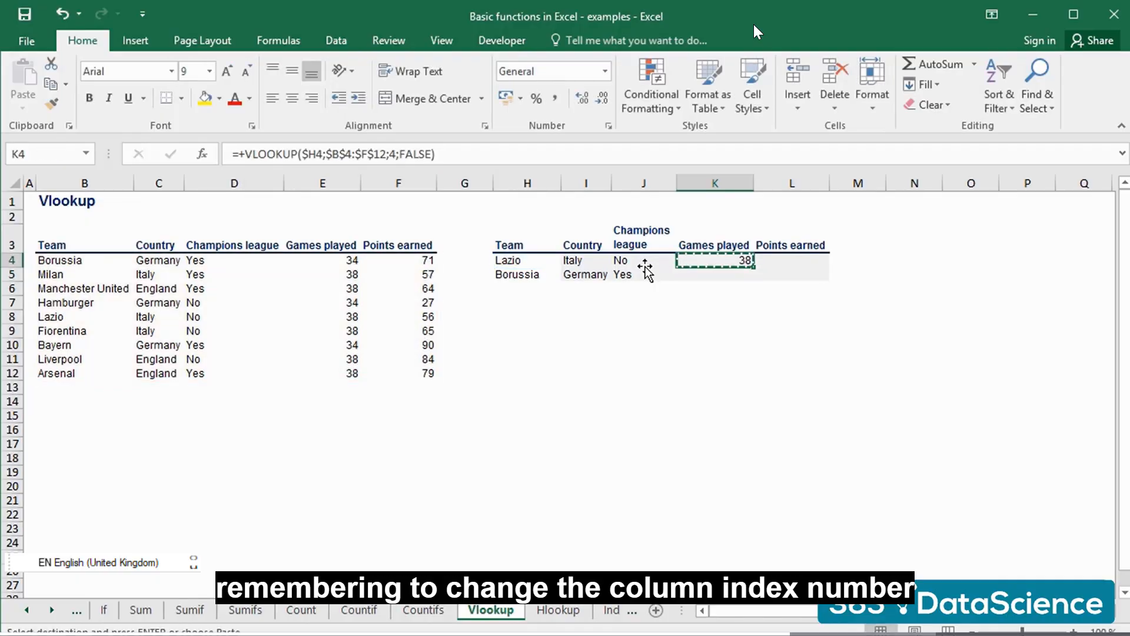
key(Down)
key(ctrl+v)
Step: Copy the Games played formula into Lazio's Points earned cell L4 and set its column index number to 5
key(Up)
key(Right)
key(ctrl+v)
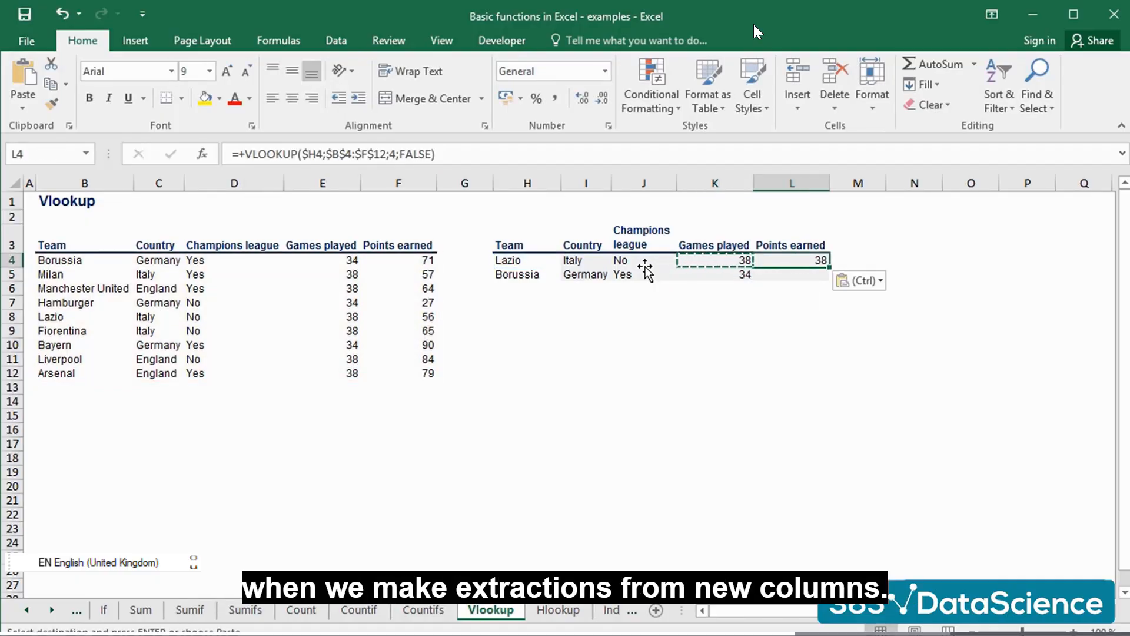
key(F2)
key(Left)
key(Left)
key(Left)
key(Left)
key(Left)
key(Left)
key(Left)
key(BackSpace)
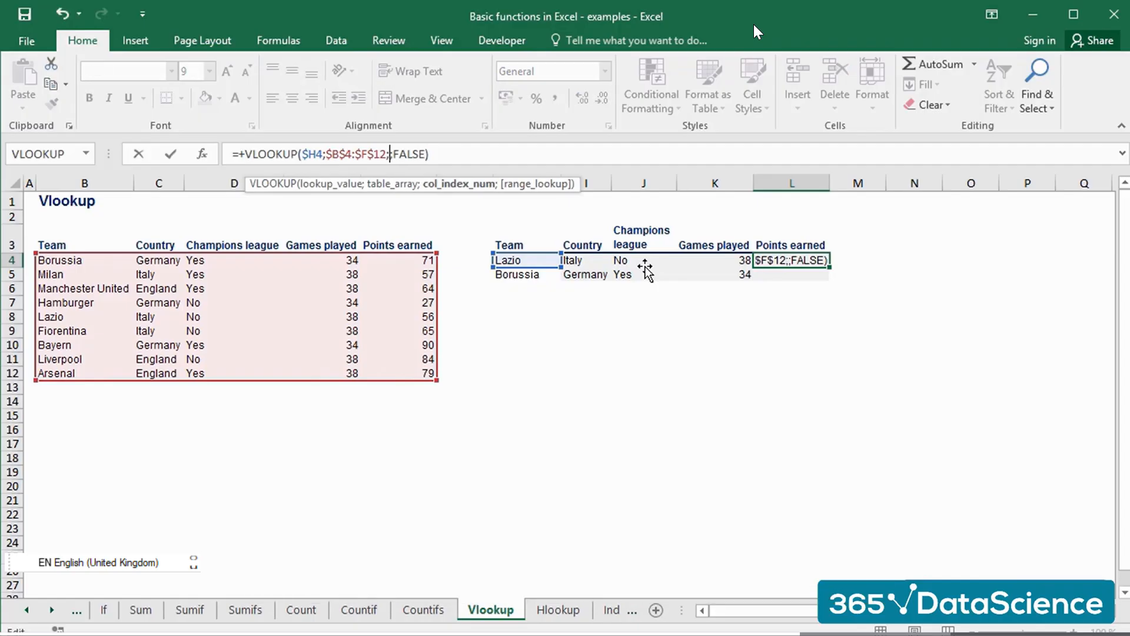
text(5)
key(Return)
Step: Copy the Points earned formula from L4 to Borussia's cell L5
key(Up)
key(ctrl+c)
key(Down)
key(ctrl+v)
key(Return)
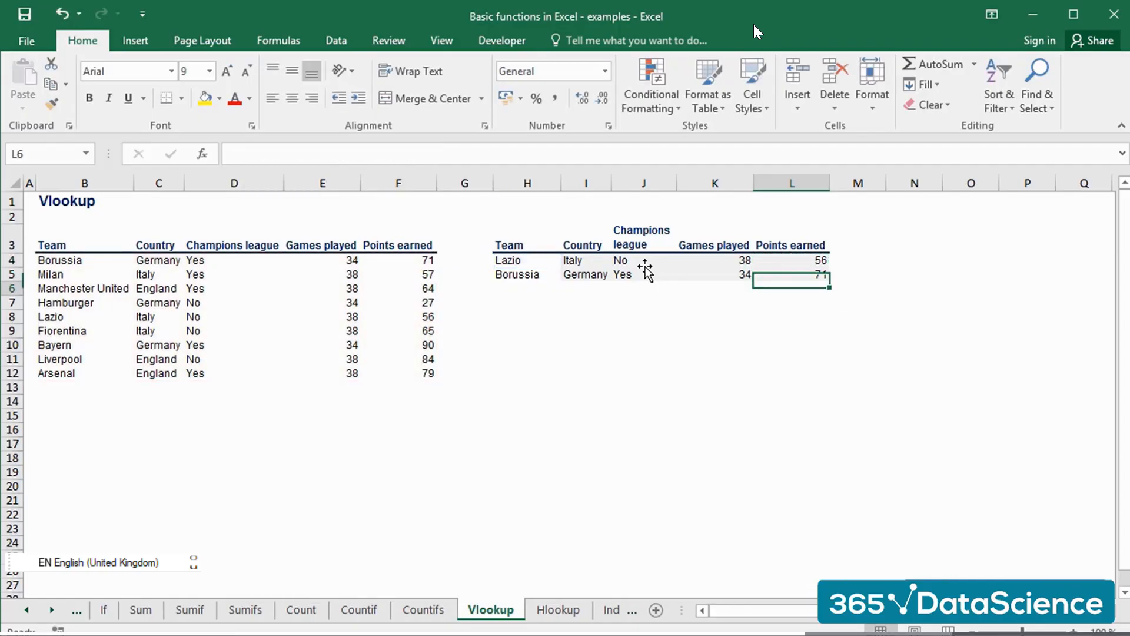
key(Down)
key(Down)
key(Down)
key(Down)
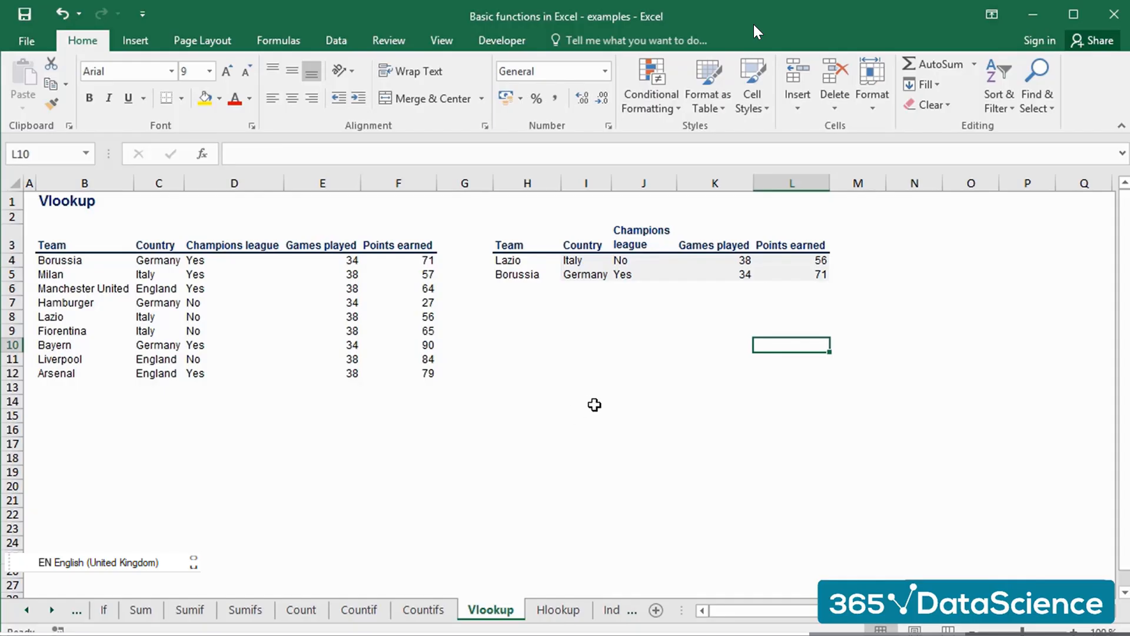
Step: Switch to the Hlookup sheet and examine the lookup team Milan, the source table's rows and the empty result cells
key(ctrl+Page_Down)
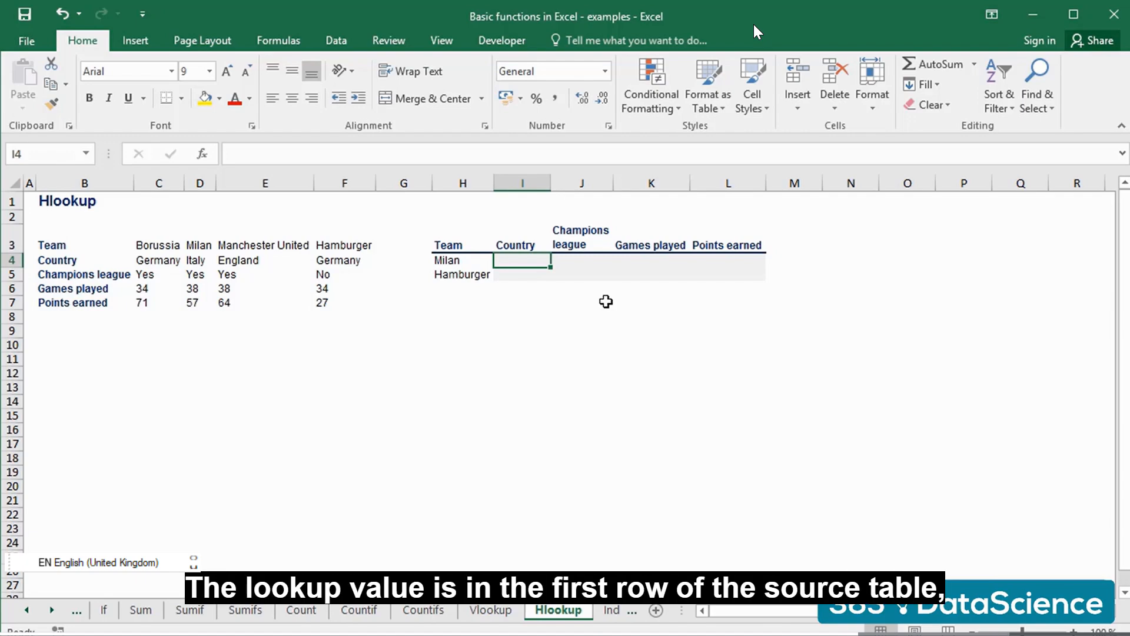
click(460, 260)
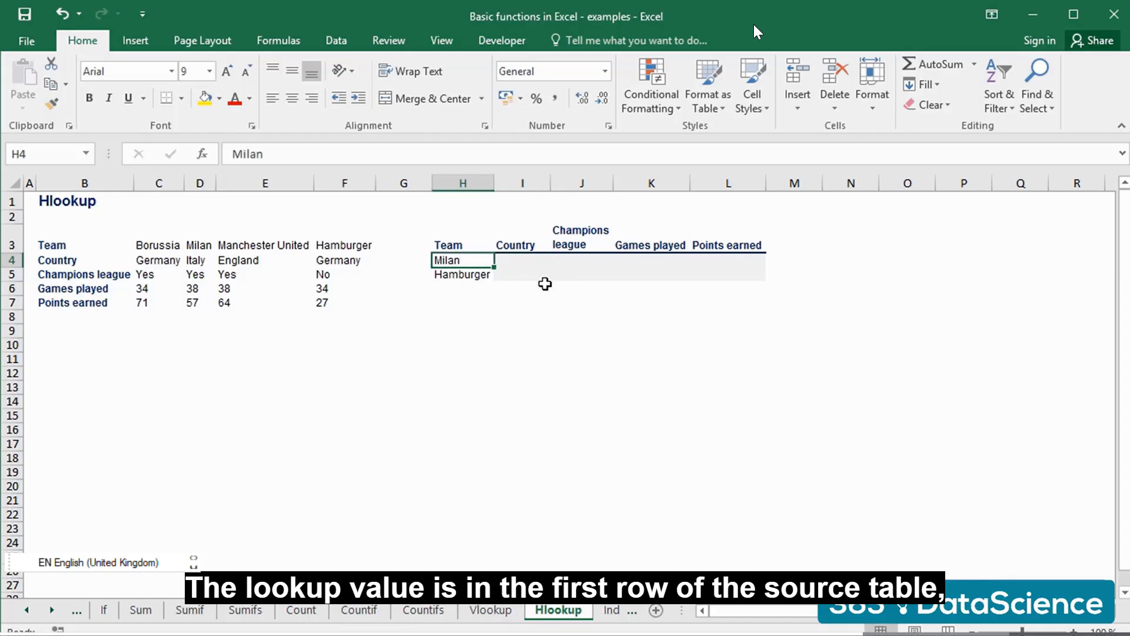
drag(155, 245, 354, 245)
click(345, 359)
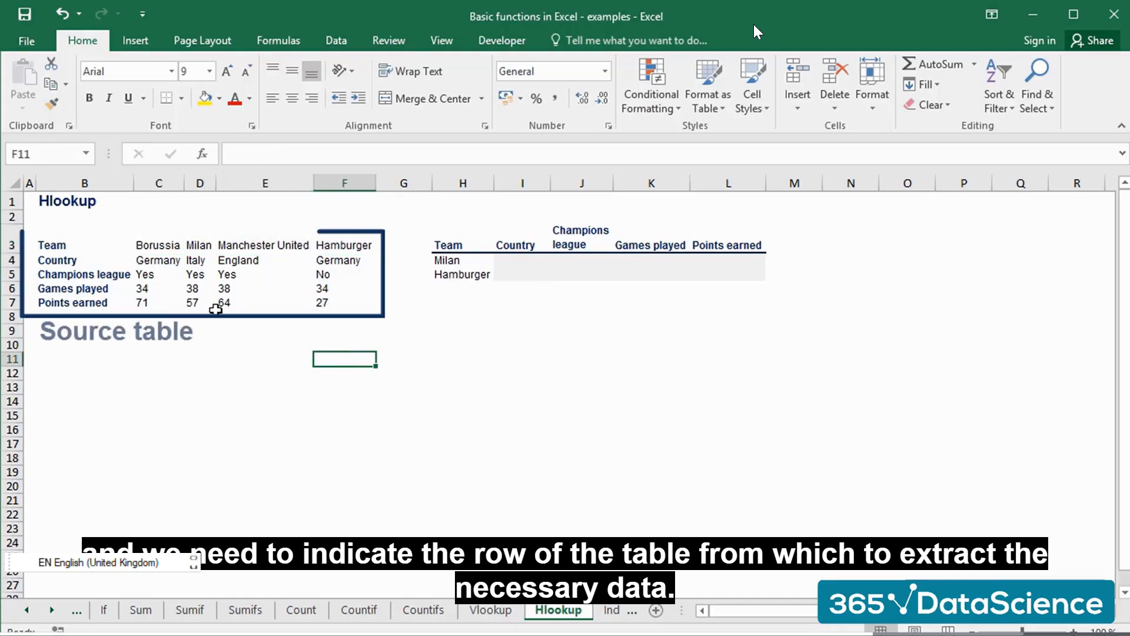
drag(106, 274, 344, 274)
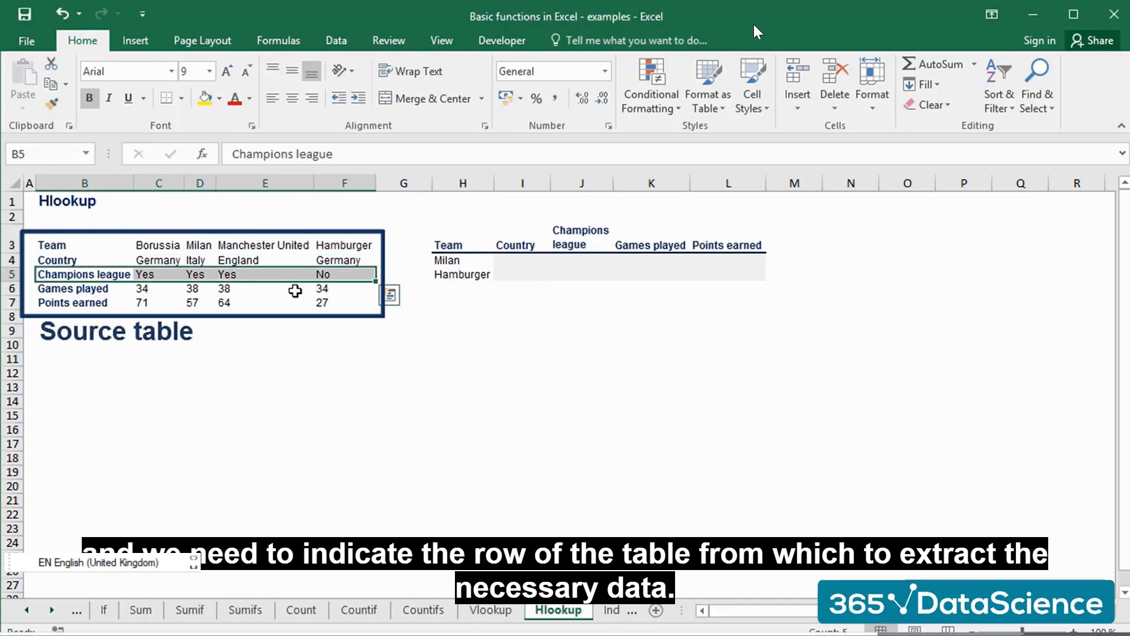
click(516, 259)
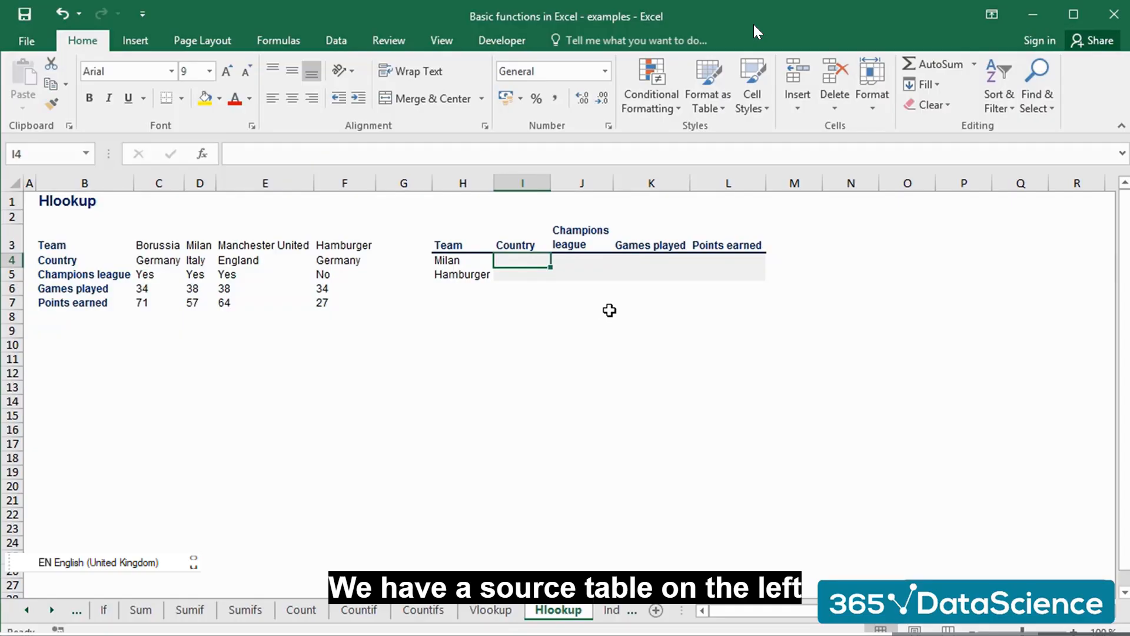
drag(111, 249, 331, 301)
drag(504, 259, 721, 269)
Step: Start an HLOOKUP formula in Milan's Country cell I4 with $H4 as the lookup value, fixing only the column
click(522, 260)
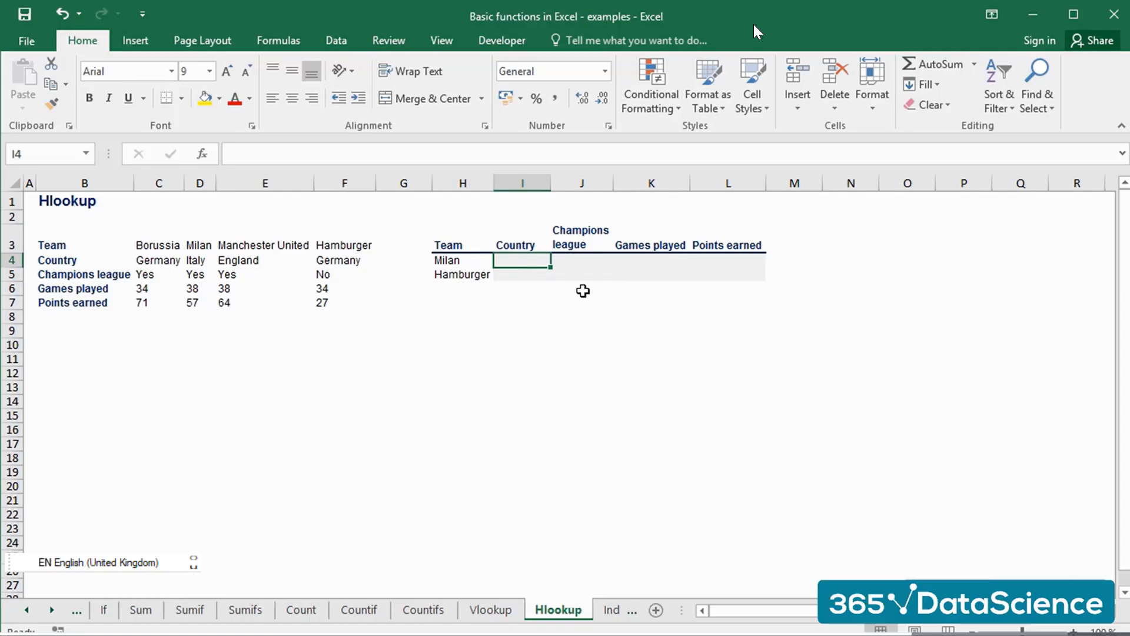
text(+)
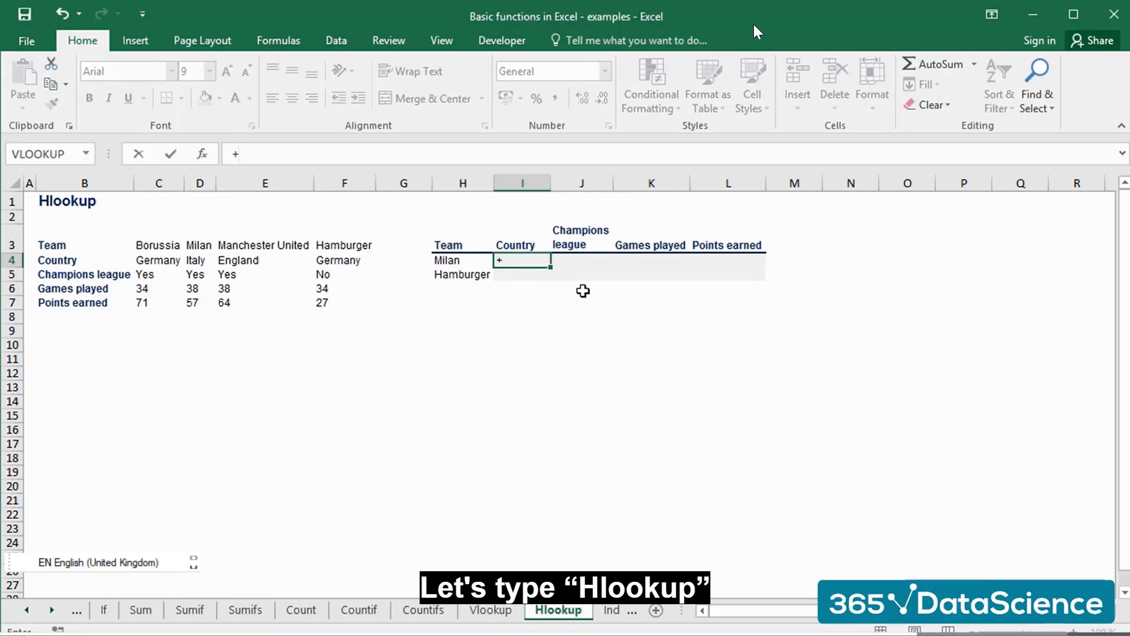
text(hlookup()
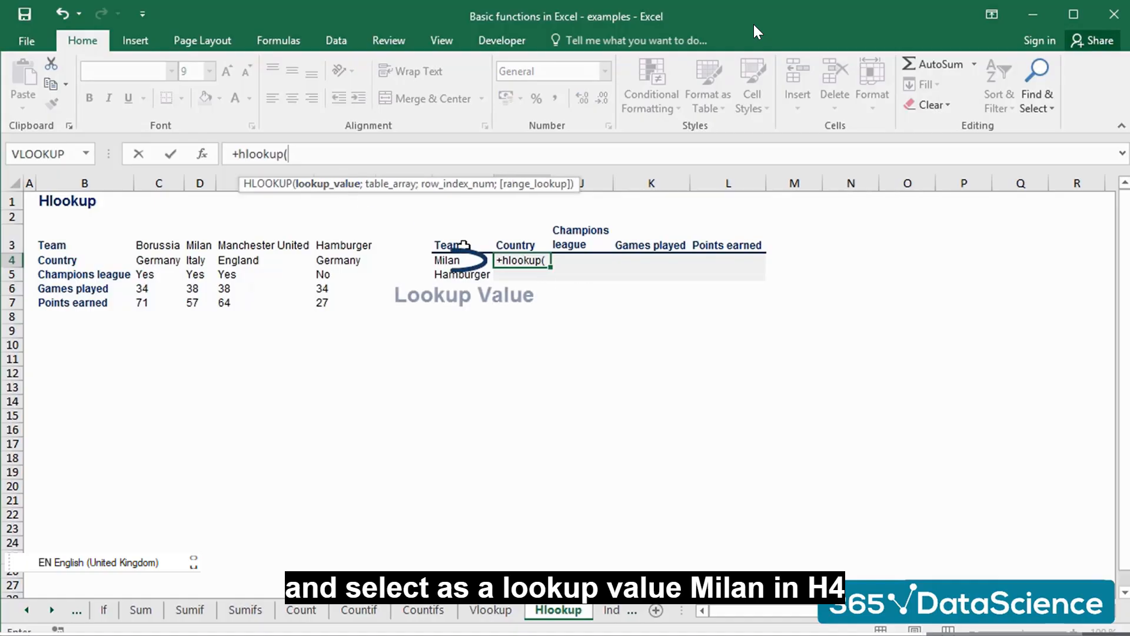
click(459, 260)
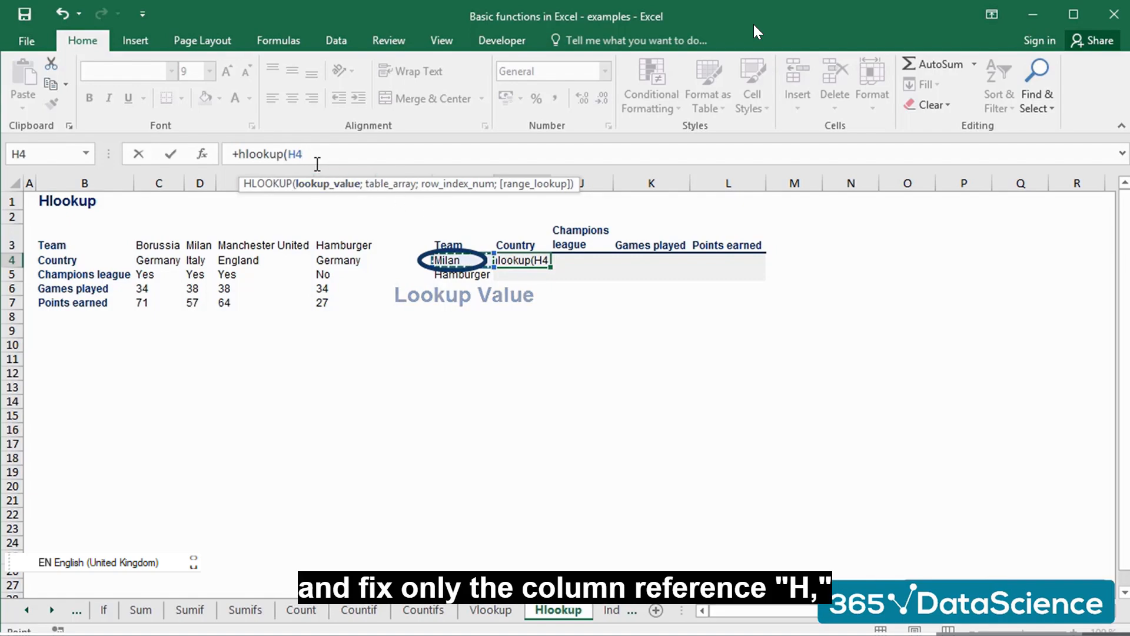
click(293, 153)
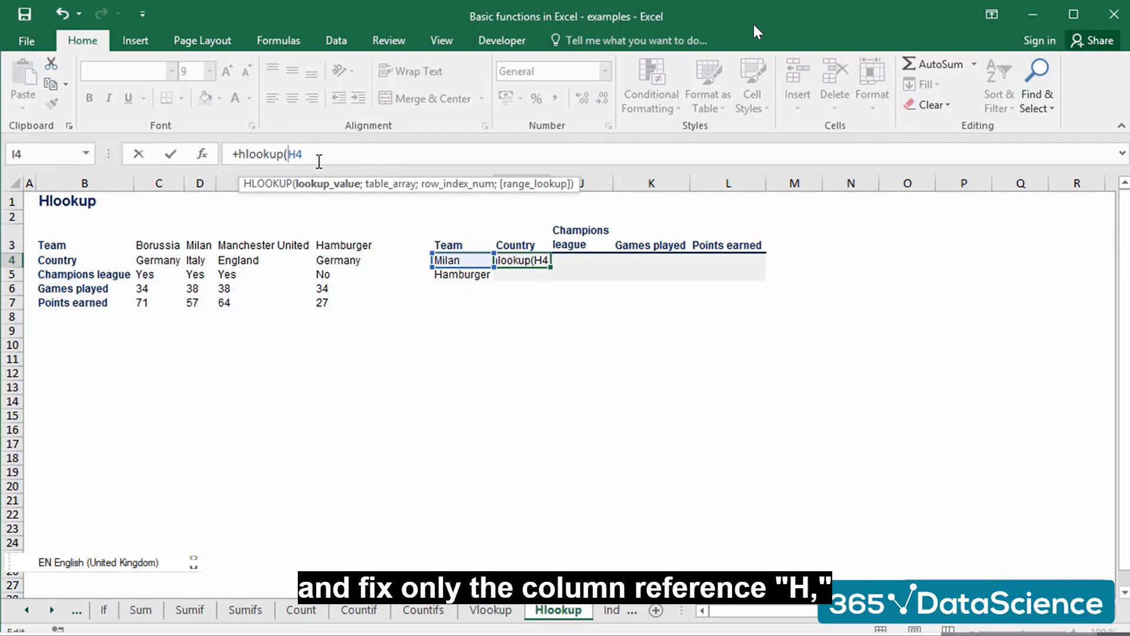
text($)
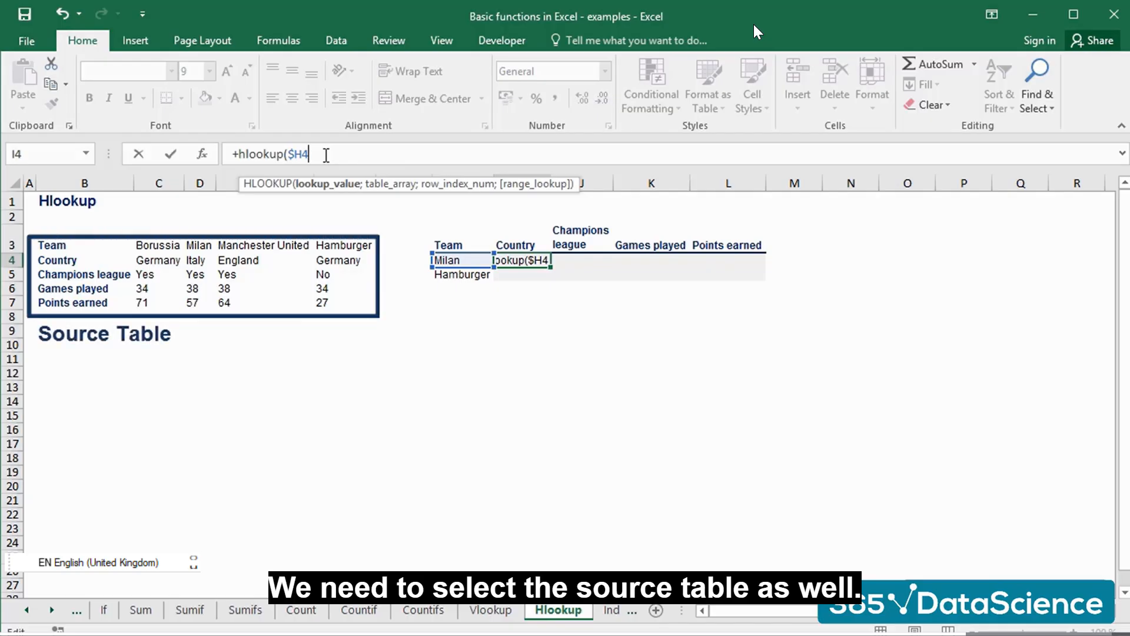
Step: Add the source table as the HLOOKUP table array with fully fixed references, $B$3:$F$7
text(;)
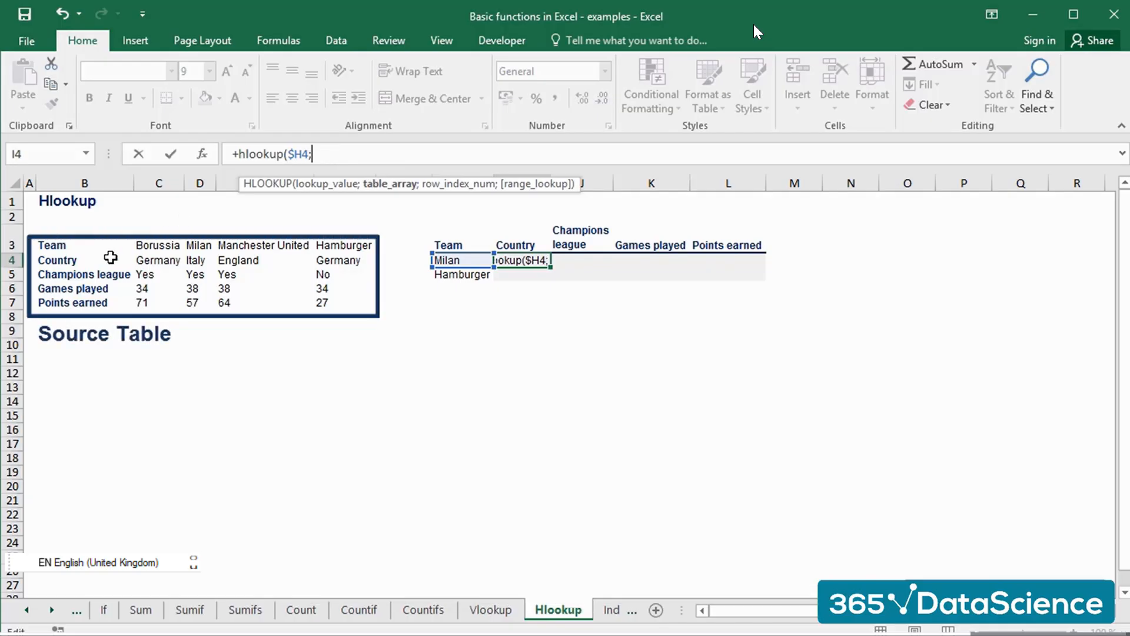
drag(80, 245, 323, 300)
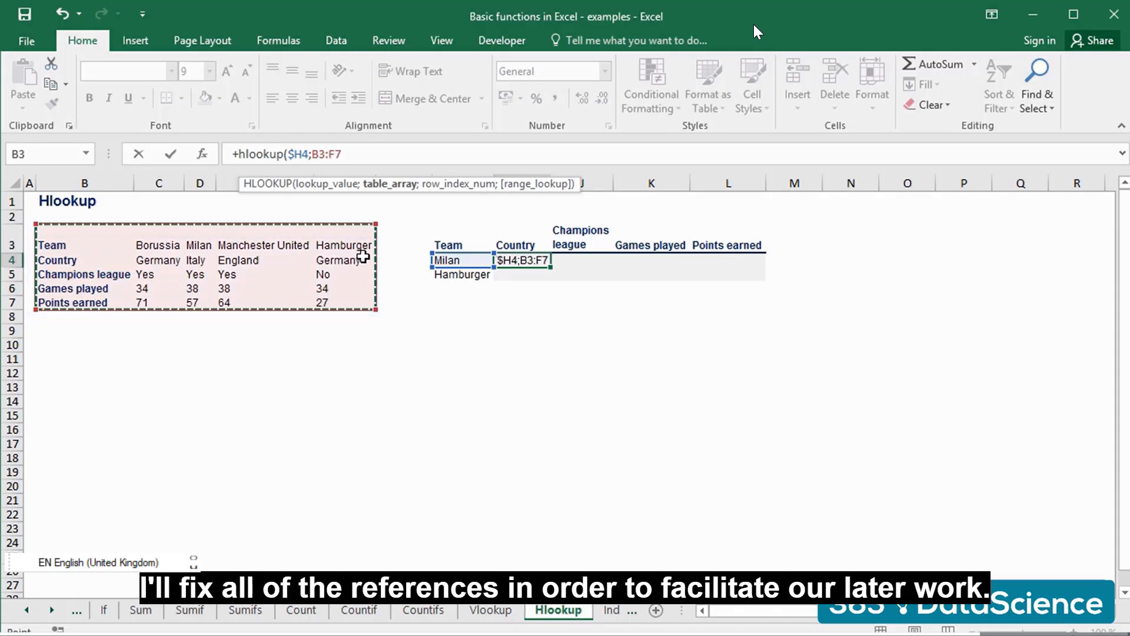
key(F4)
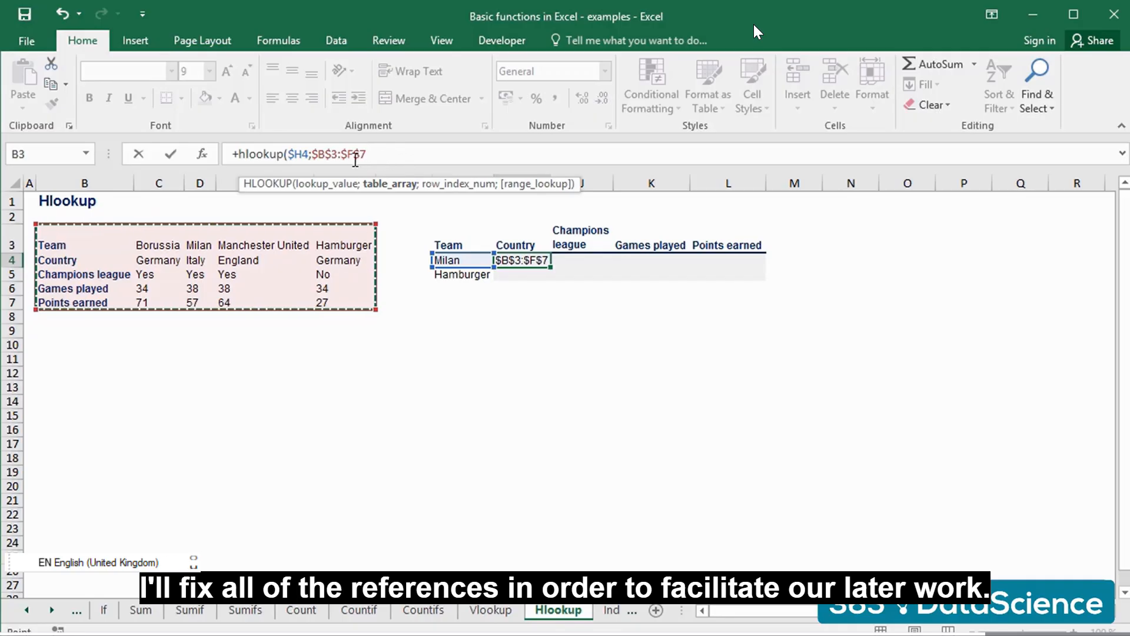
text(;)
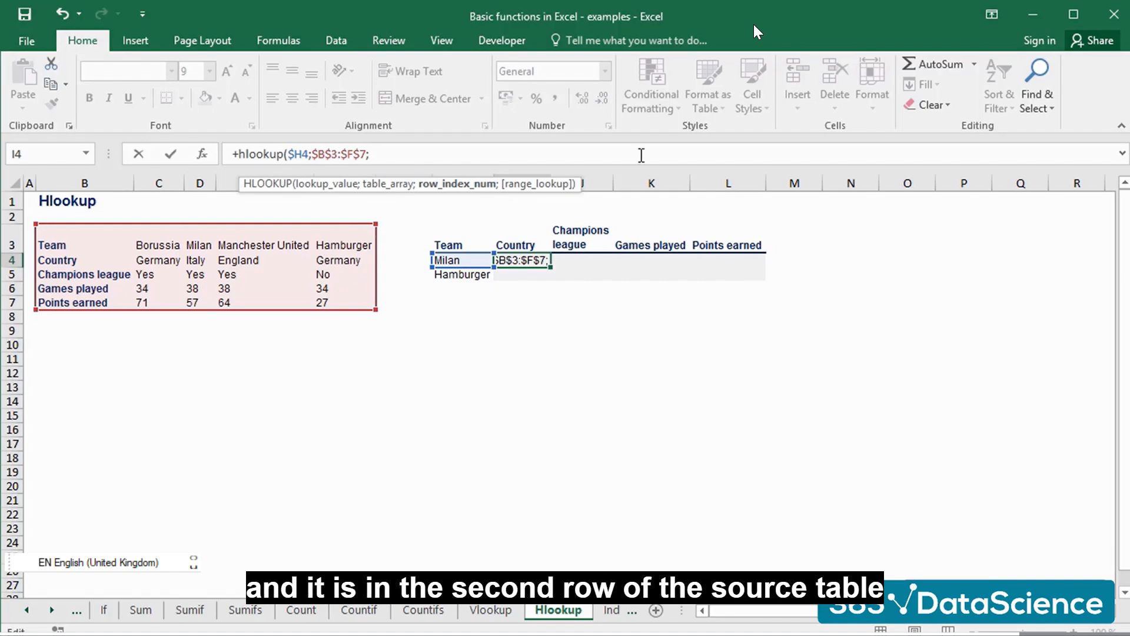
Step: Complete the HLOOKUP formula in I4 with row index number 2 and FALSE for an exact match
text(2)
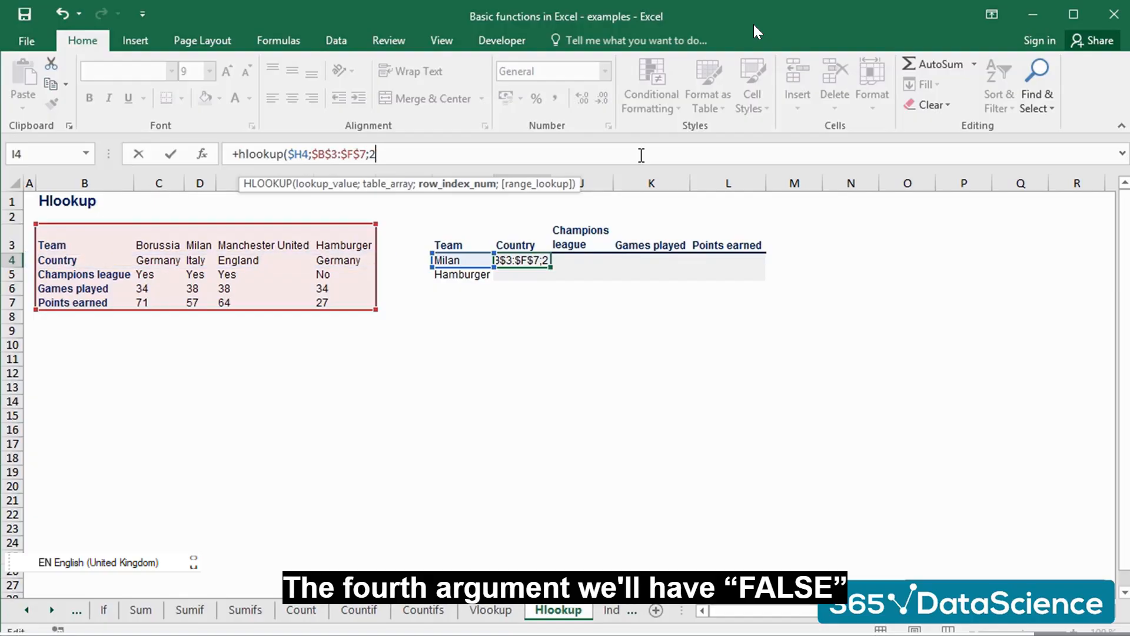
text(;false)
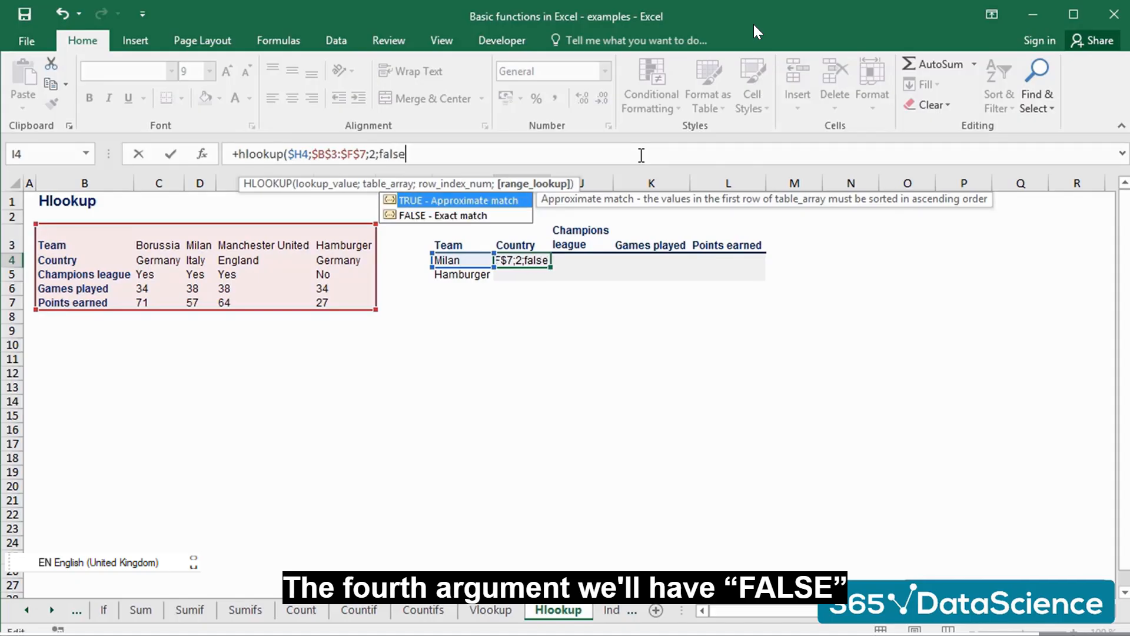
text())
key(Return)
key(Up)
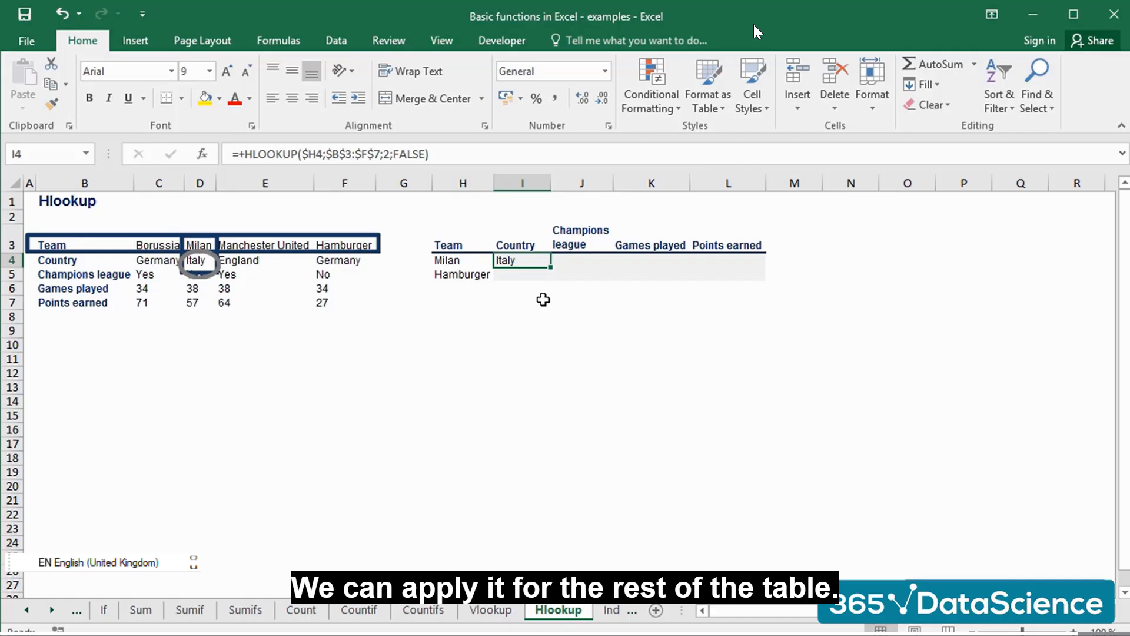
Step: Copy the Country formula from I4 to Hamburger's cell I5
key(ctrl+c)
key(Down)
key(ctrl+v)
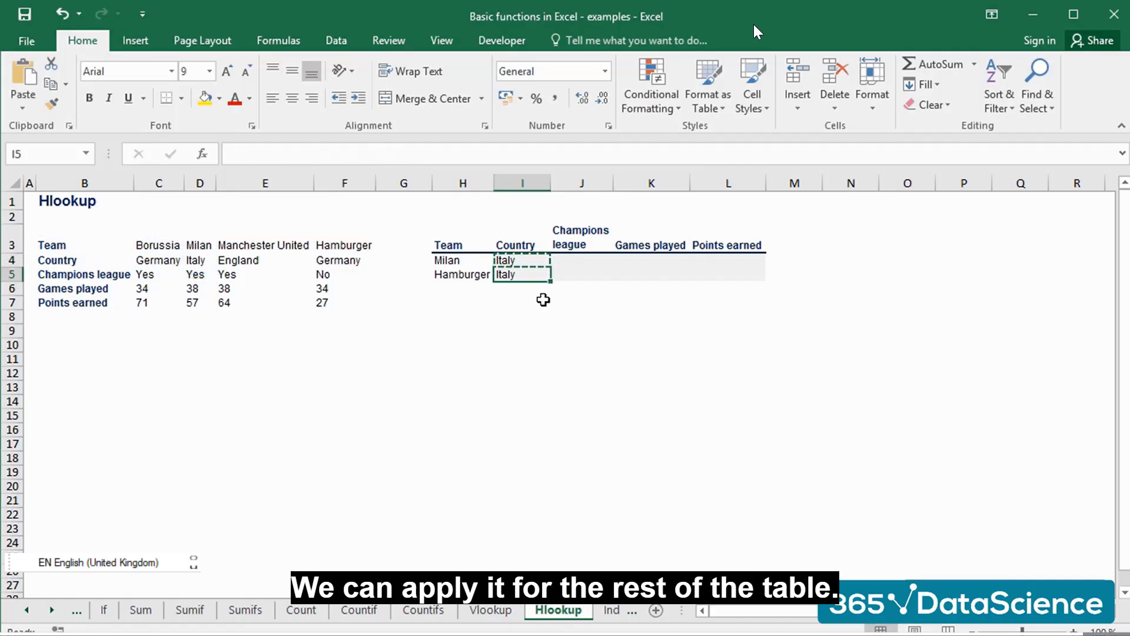
key(ctrl)
key(Escape)
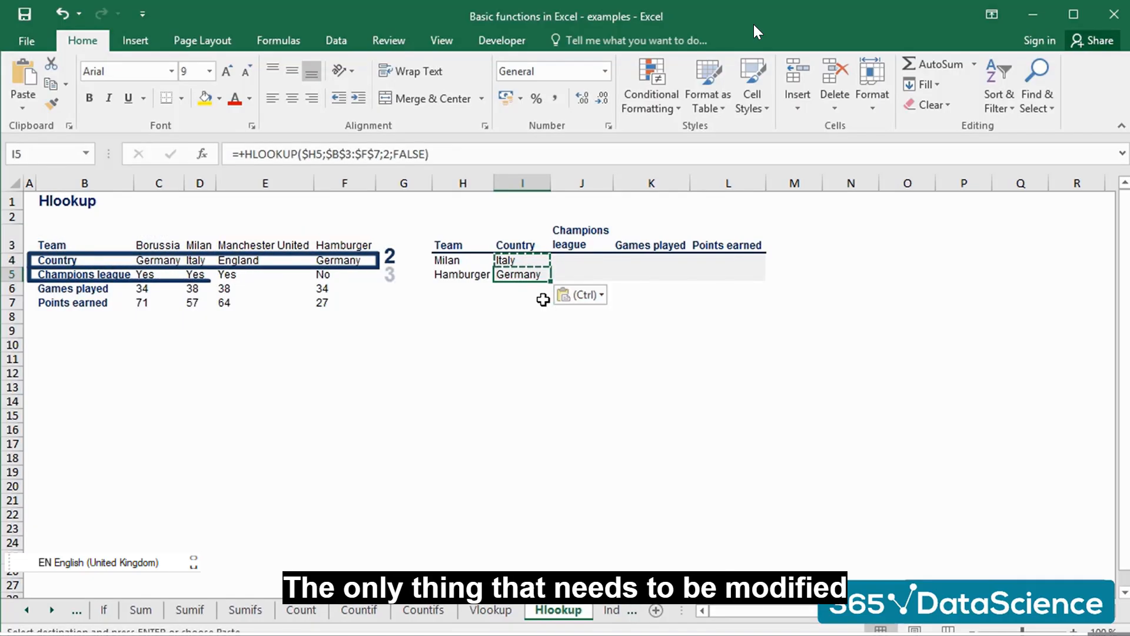
Step: Copy the Country formula into Milan's Champions league cell J4 and set its row index number to 3
key(Up)
key(Right)
key(ctrl+v)
key(F2)
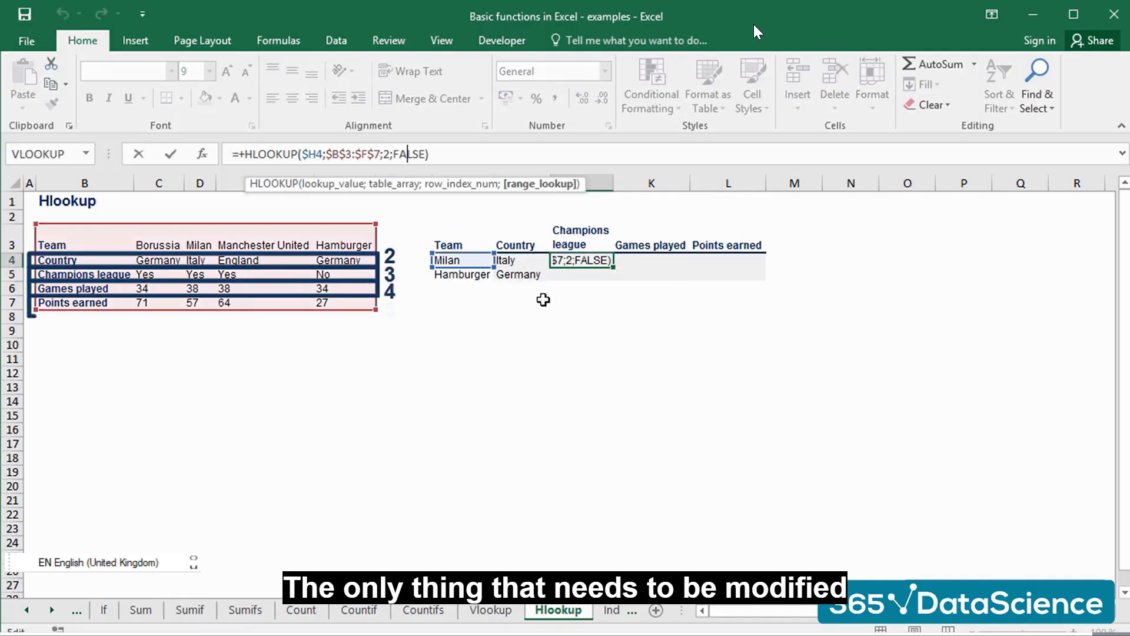
key(Left)
key(Left)
key(Left)
key(Left)
key(Left)
key(Left)
key(Left)
key(BackSpace)
text(3)
key(Return)
Step: Copy the Champions league formula from J4 to Hamburger's cell J5
key(Up)
key(ctrl+c)
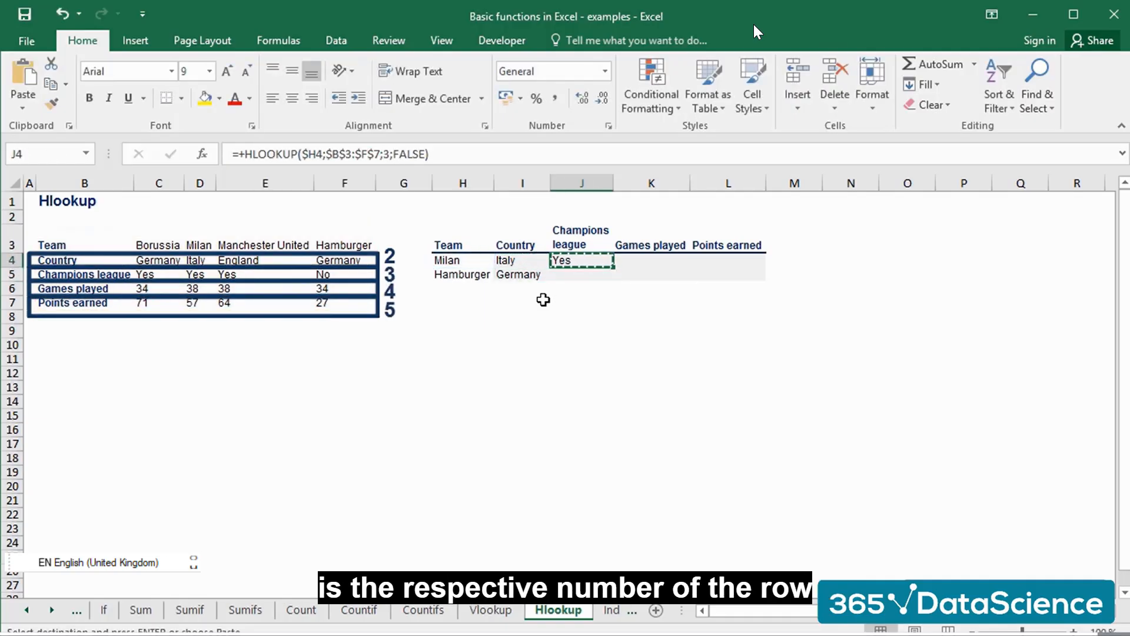
key(Down)
key(ctrl+v)
key(F2)
key(Left)
key(Left)
key(Left)
key(Escape)
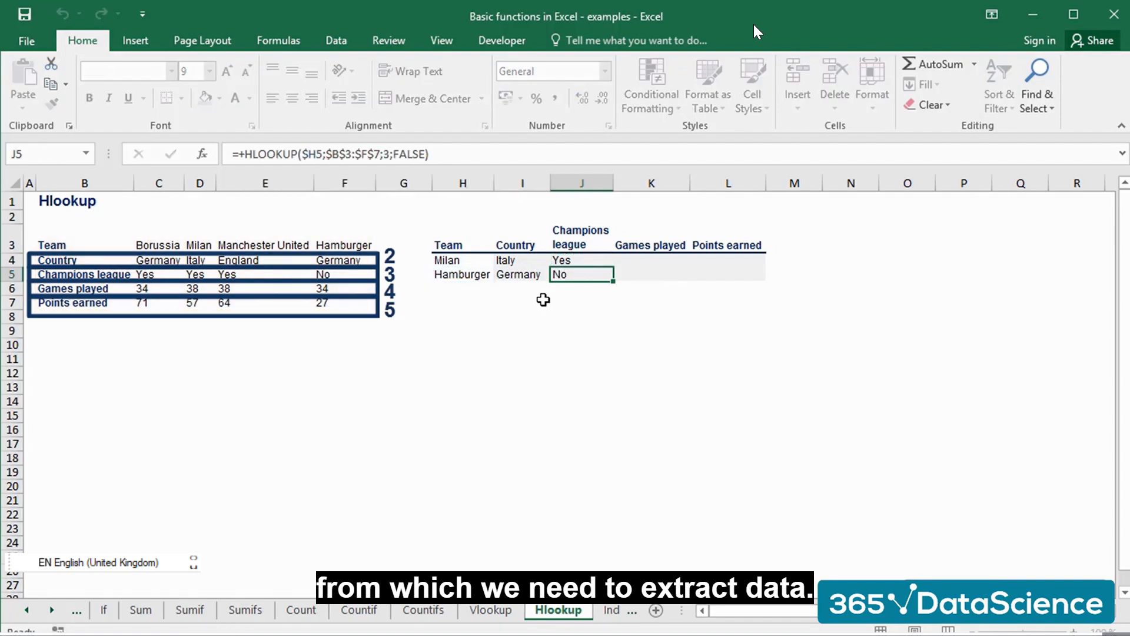
Step: Copy the Champions league formula into Milan's Games played cell K4 and set its row index number to 4
key(Up)
key(ctrl+c)
key(Right)
key(ctrl+v)
key(F2)
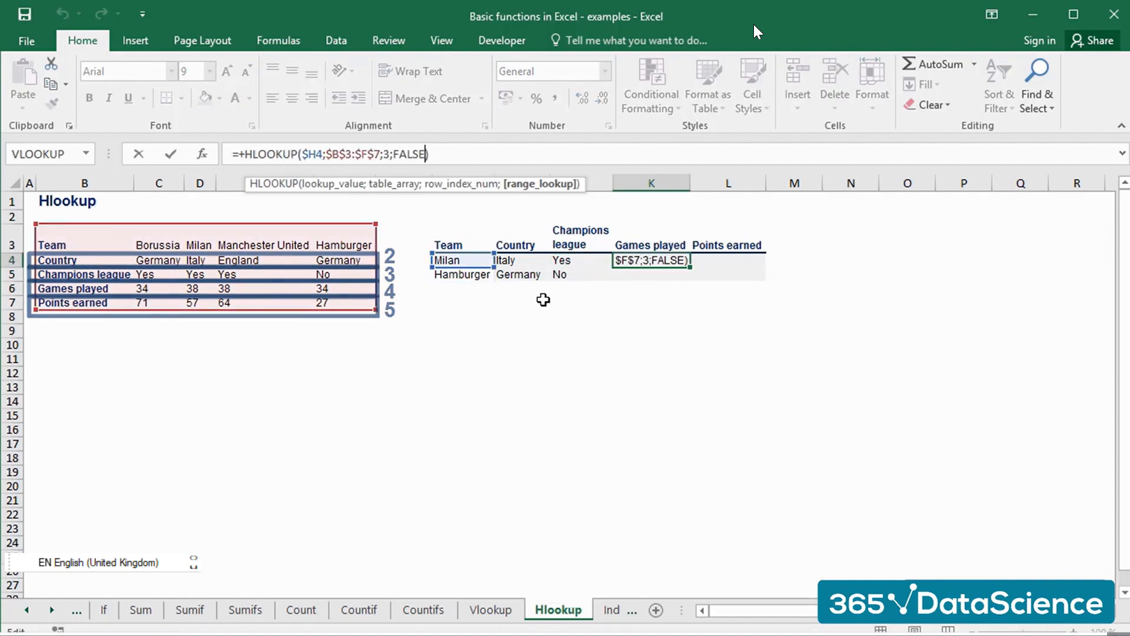
key(Left)
key(Left)
key(Left)
key(Left)
key(Left)
key(Left)
key(Left)
key(BackSpace)
text(4)
key(Return)
Step: Copy the Games played formula from K4 to Hamburger's cell K5
key(Up)
key(ctrl+c)
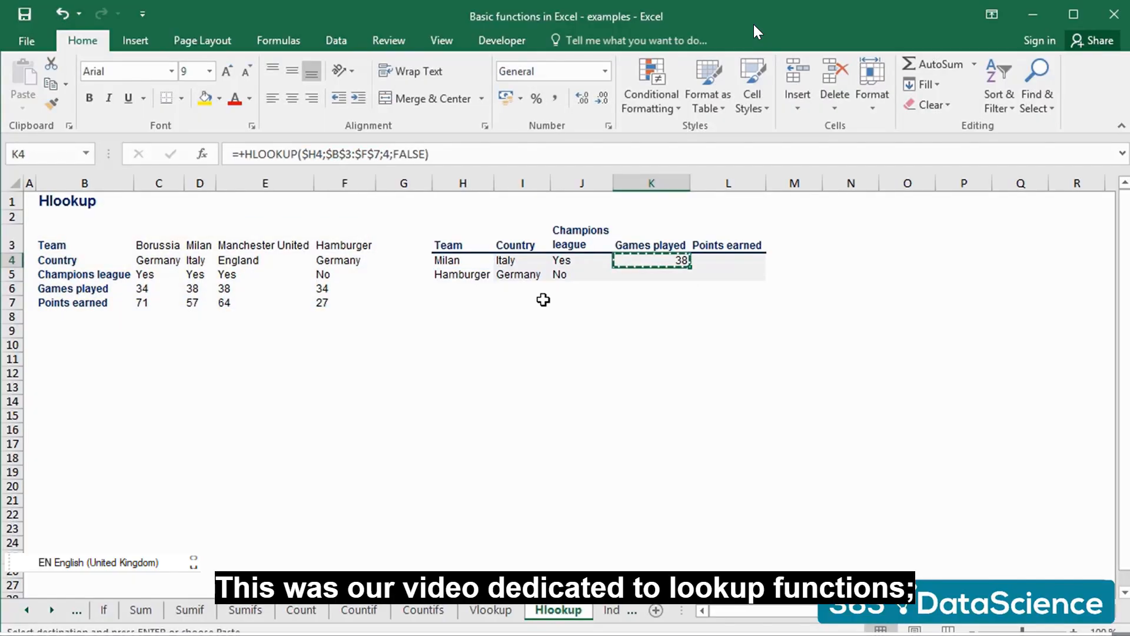
key(Down)
key(ctrl+v)
Step: Copy the Games played formula into Milan's Points earned cell L4 and set its row index number to 5
key(Up)
key(ctrl+c)
key(Right)
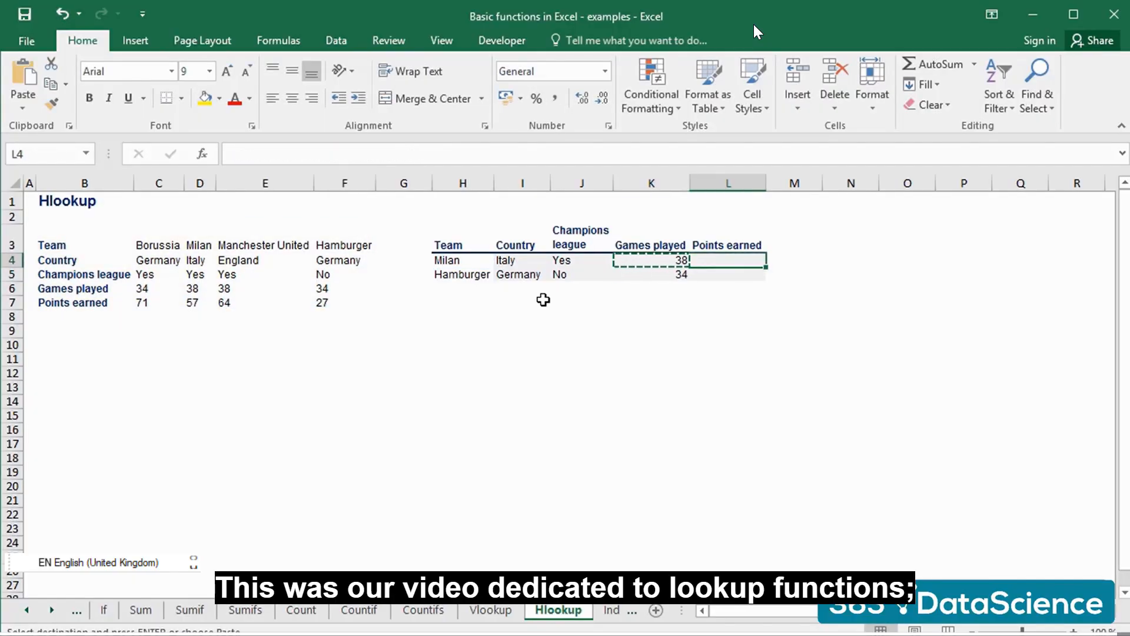
key(ctrl+v)
key(F2)
key(Left)
key(Left)
key(Left)
key(Left)
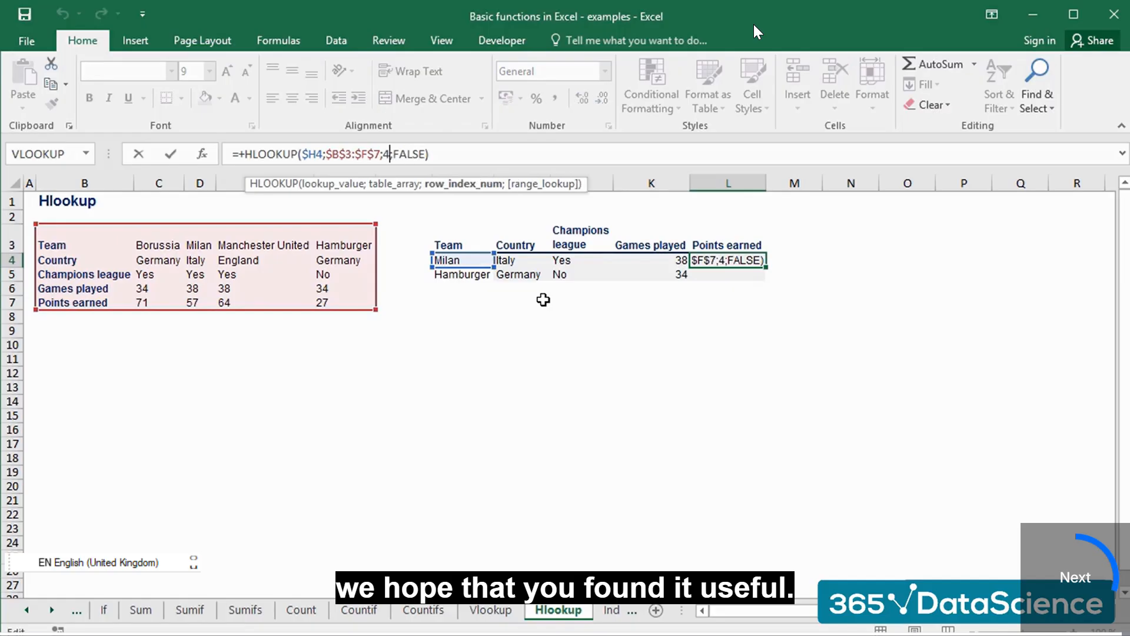
key(Return)
Step: Copy the Points earned formula from L4 to Hamburger's cell L5
key(Up)
key(ctrl+c)
key(Down)
key(ctrl+v)
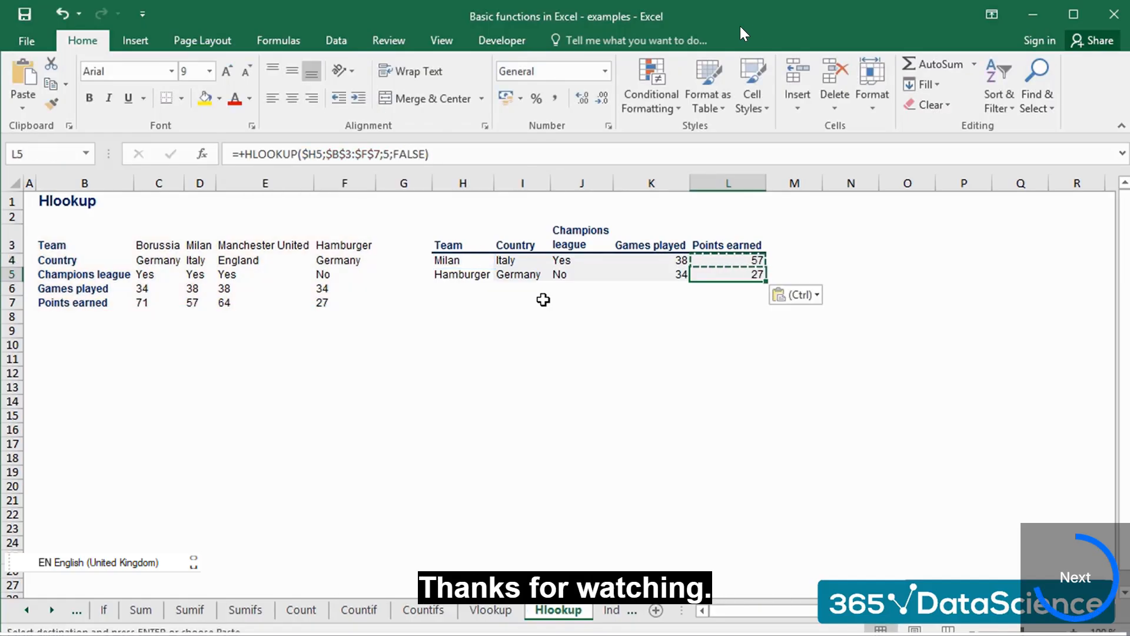
key(Return)
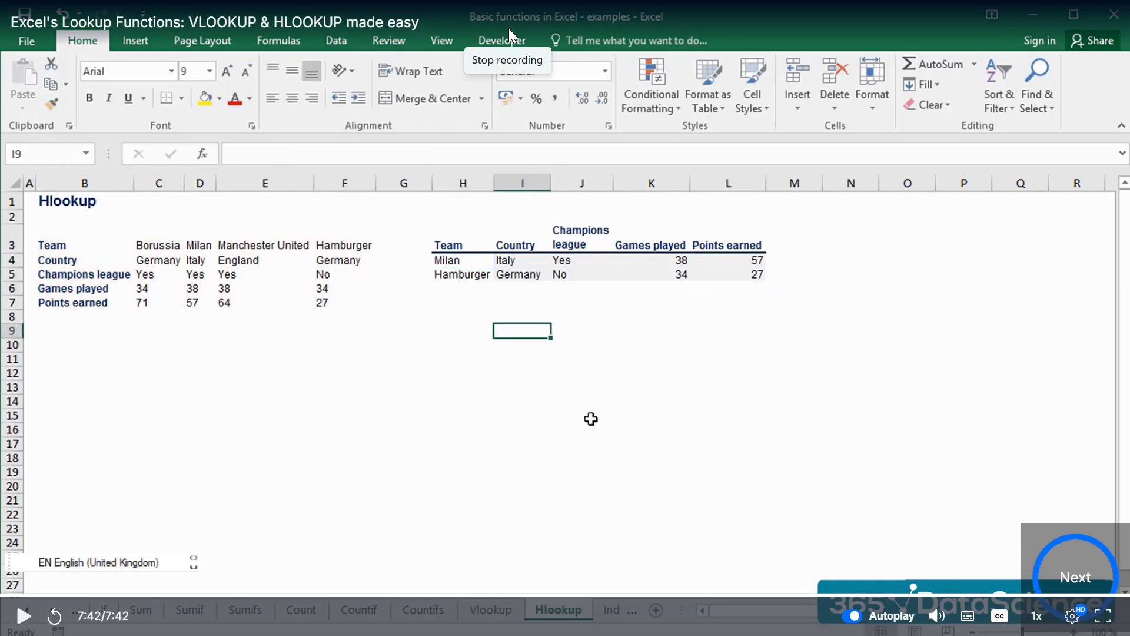